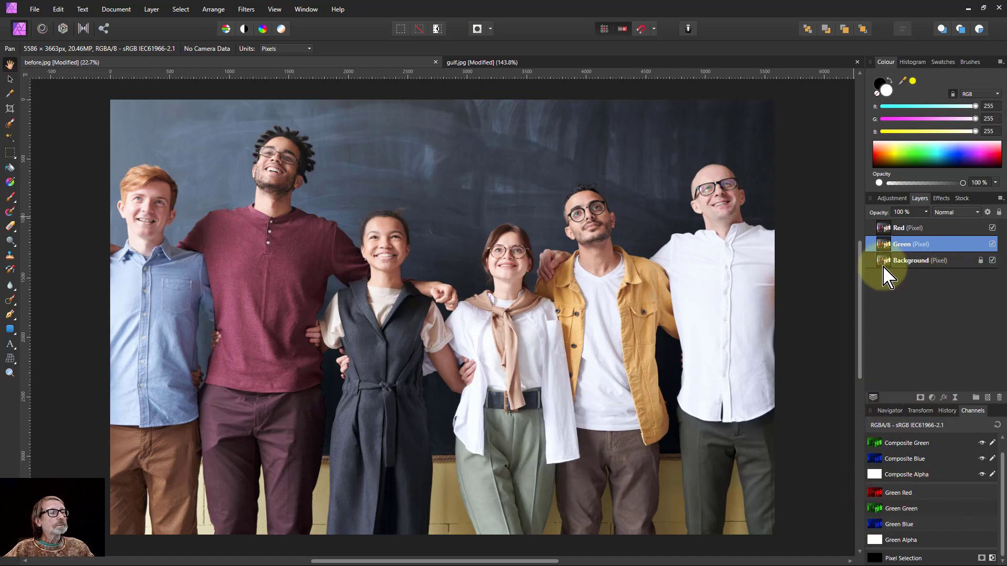
Clear the Red layer's green and blue channels so only red remains
left_click(887, 230)
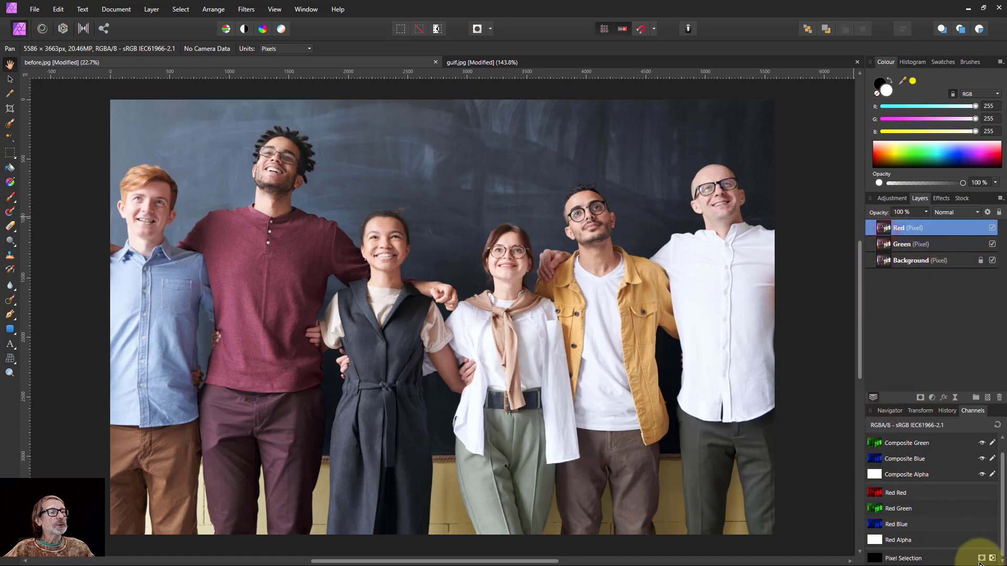
right_click(890, 519)
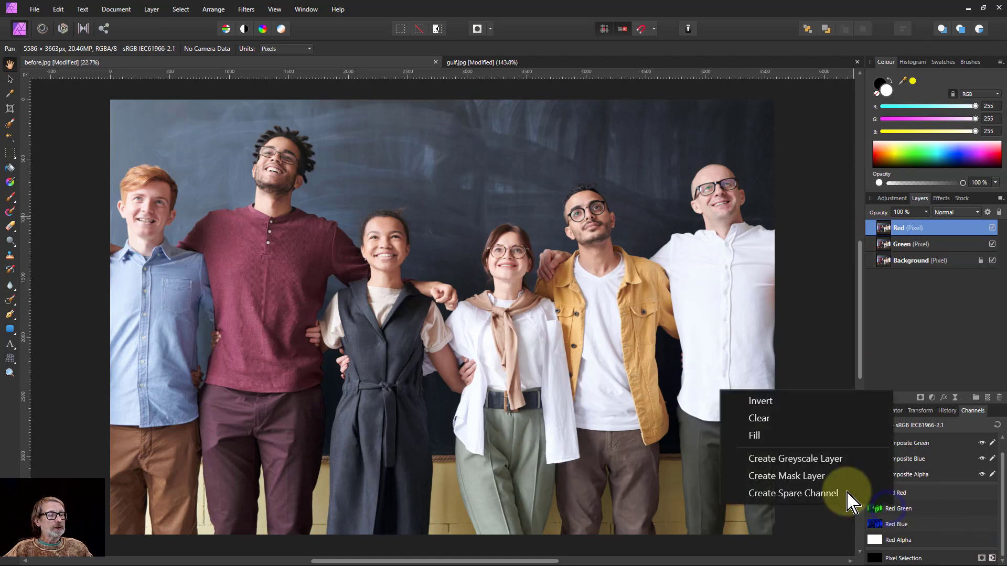
left_click(750, 416)
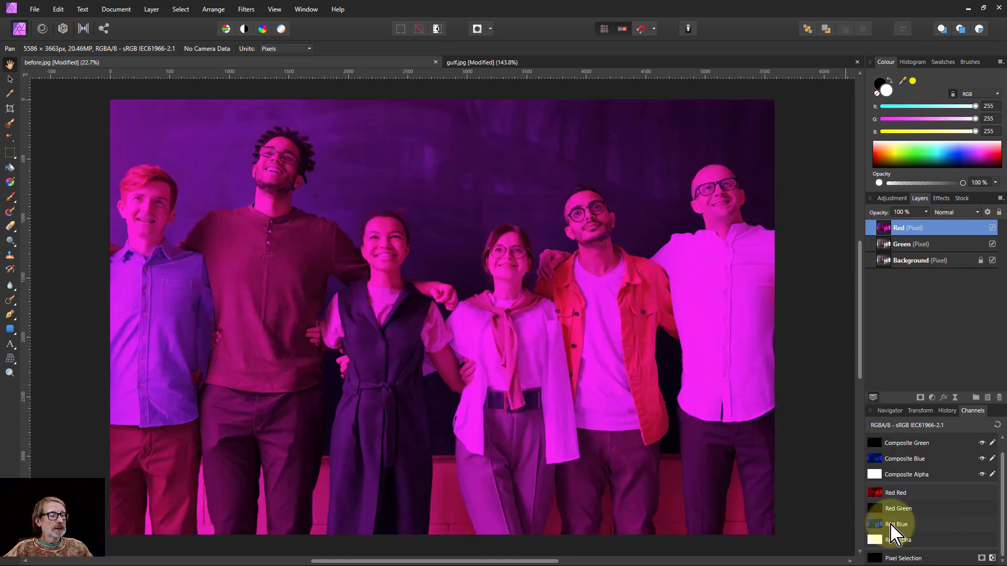
right_click(890, 524)
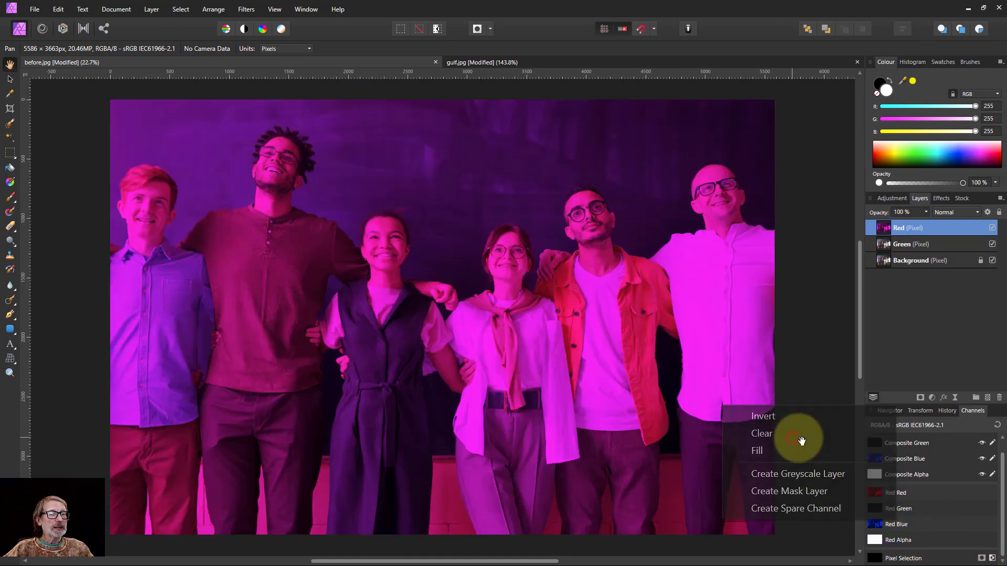
left_click(795, 441)
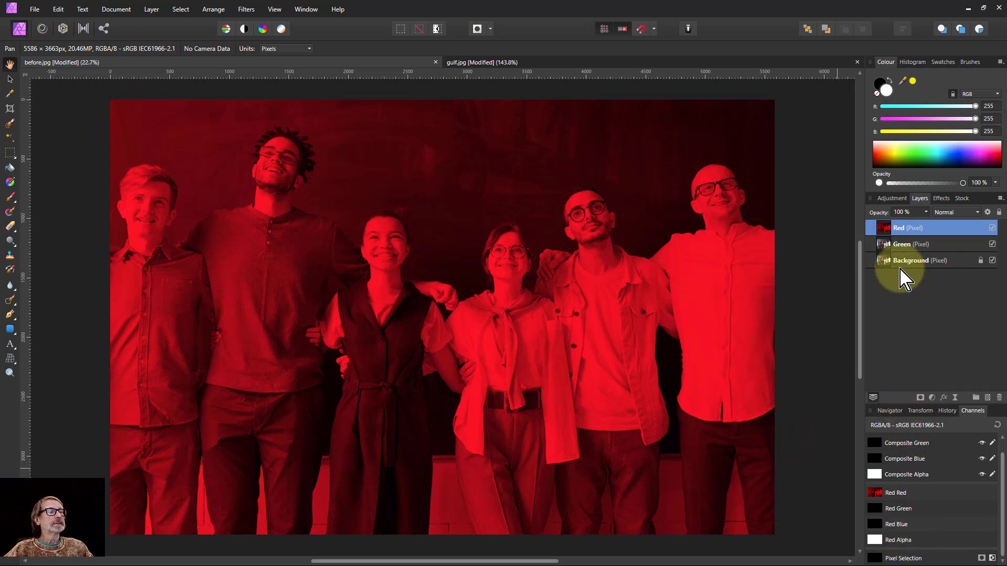
Hide the Red layer and clear the Green layer's red and blue channels
left_click(993, 228)
left_click(902, 244)
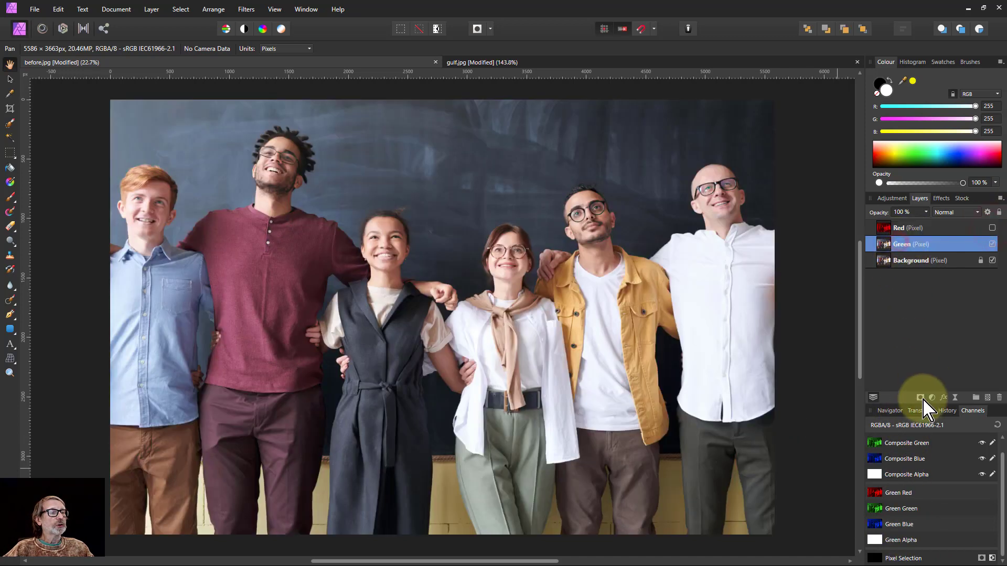
right_click(876, 495)
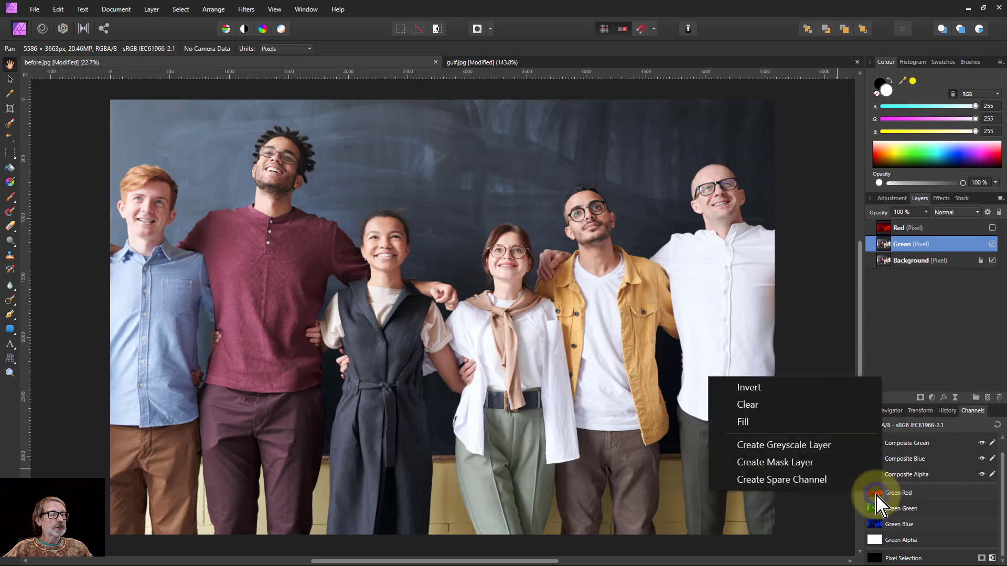
left_click(789, 406)
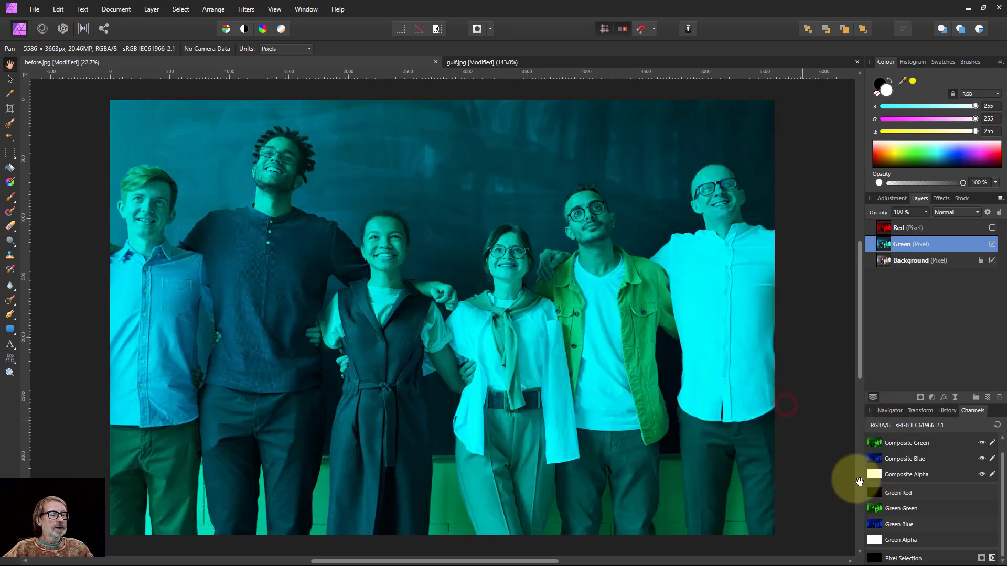
right_click(881, 527)
left_click(787, 440)
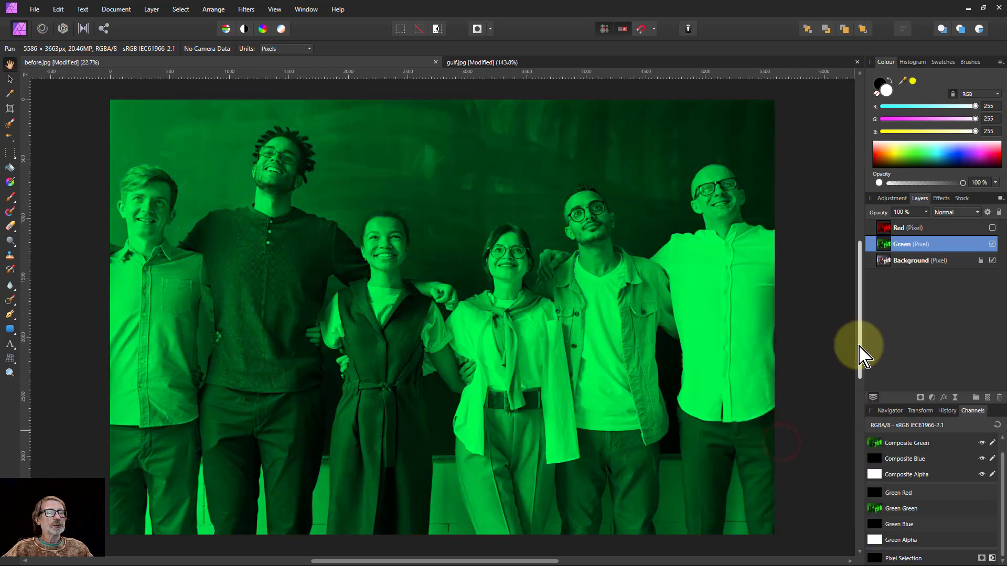
Show the Red layer again and select it for blending
left_click(992, 227)
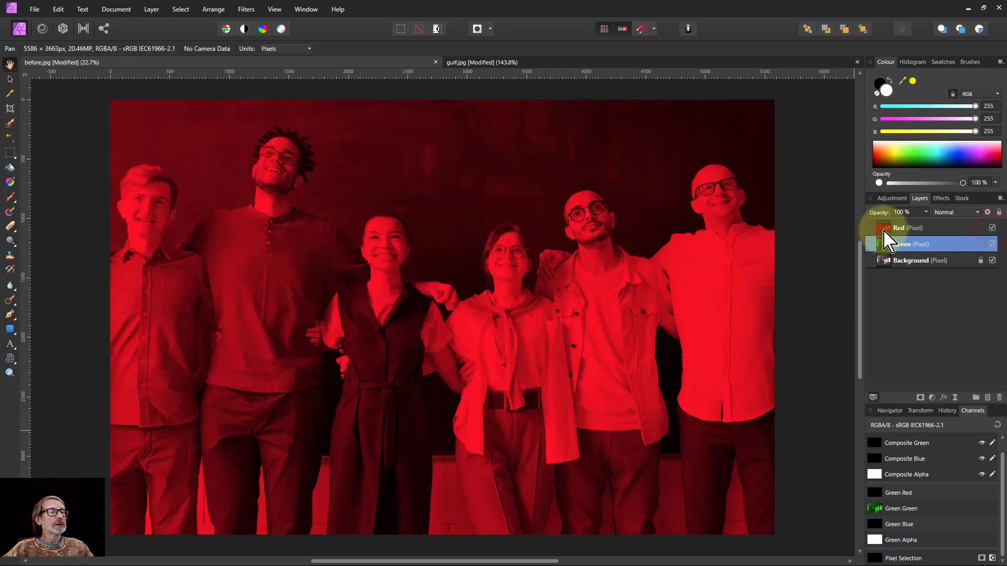
left_click(881, 230)
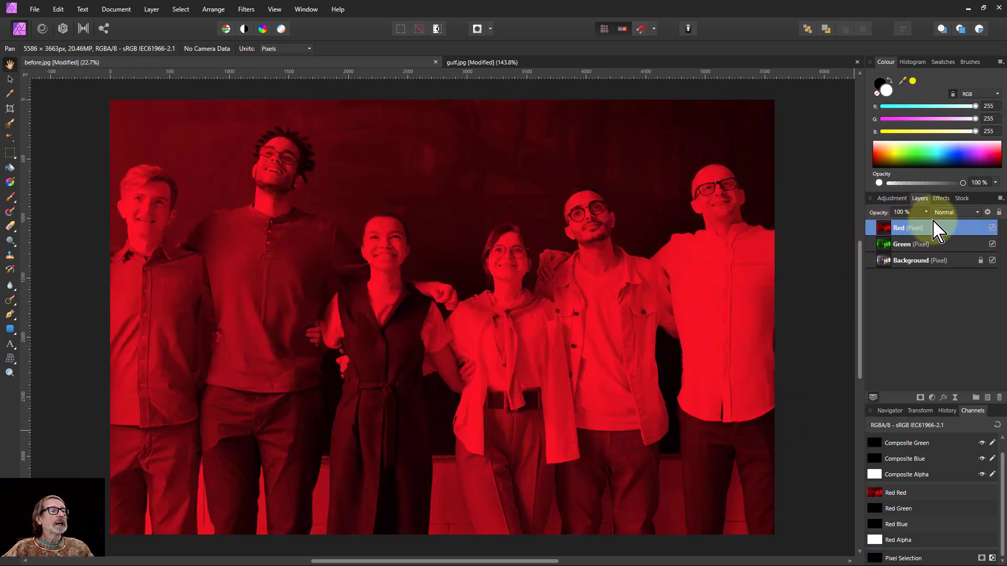
left_click(956, 216)
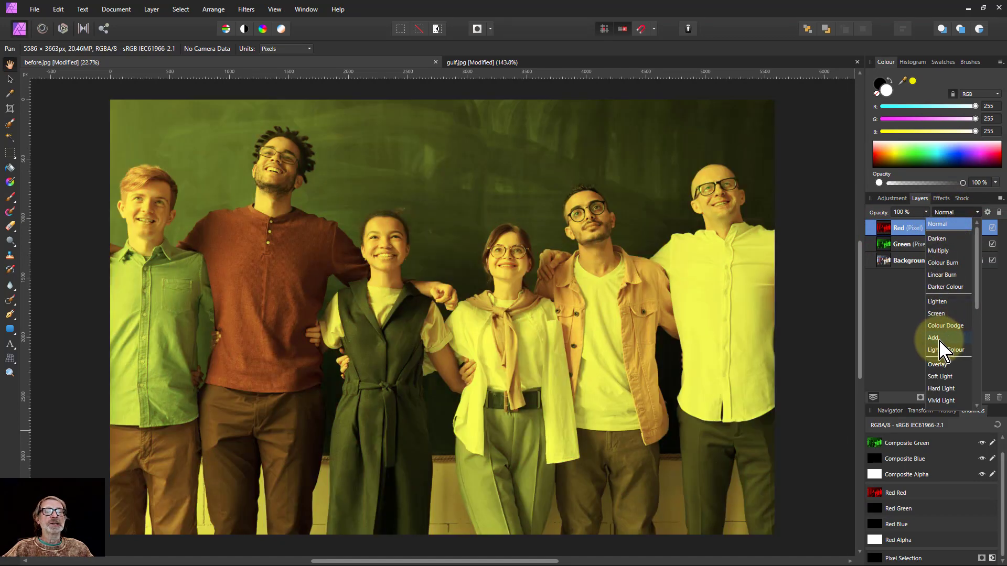
Set the Red layer's blend mode to Add, then compare with gulf.jpg and return to before.jpg
left_click(936, 339)
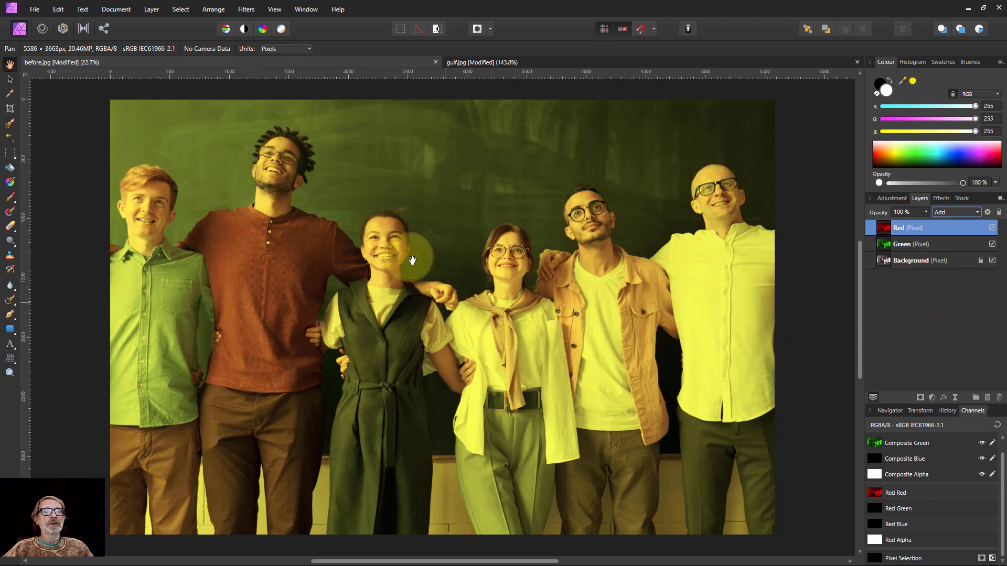
left_click(493, 63)
left_click(392, 66)
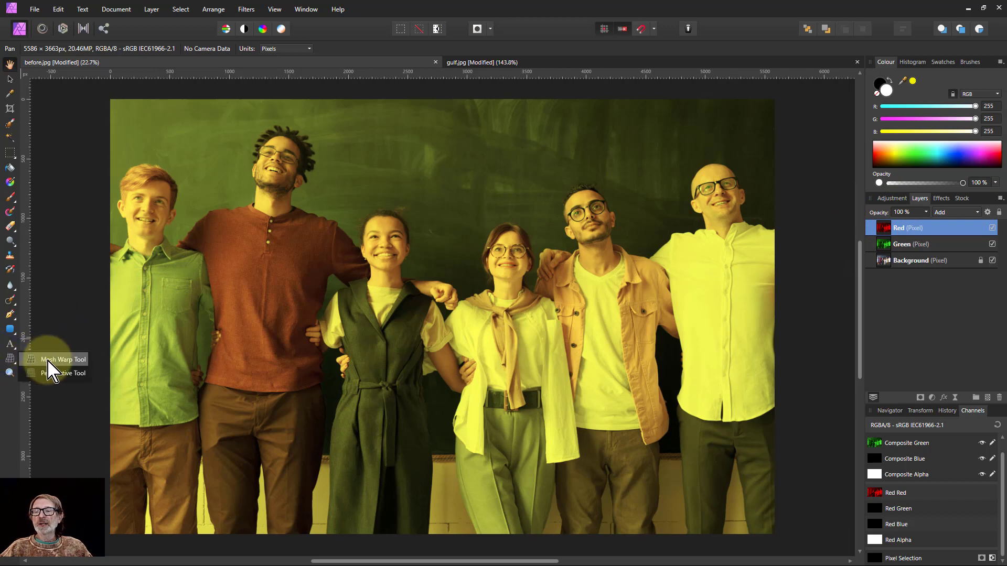
Mesh-warp the Red layer, nudging its top-left, left, bottom and top-right edges slightly
left_click(58, 361)
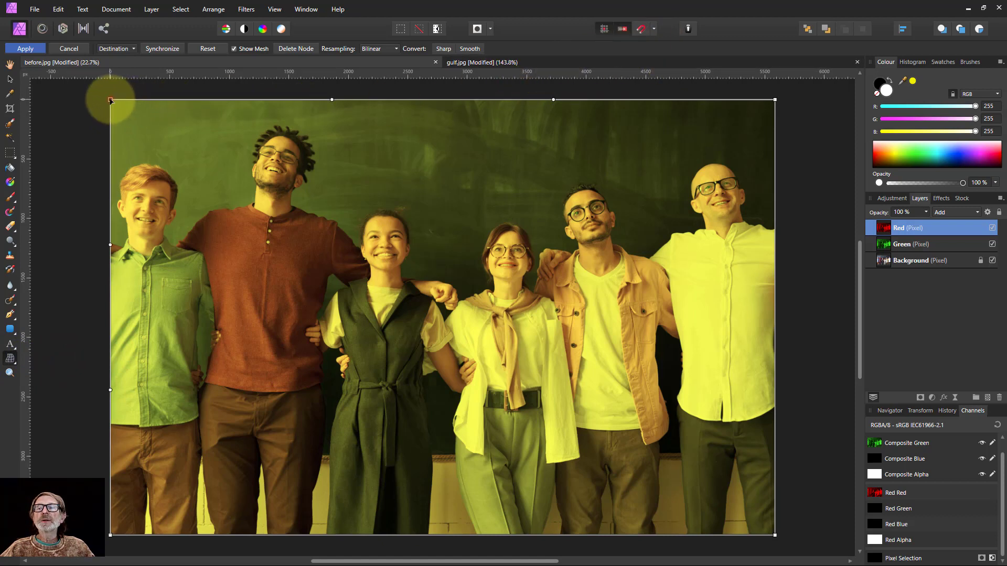
left_click_drag(110, 99, 110, 99)
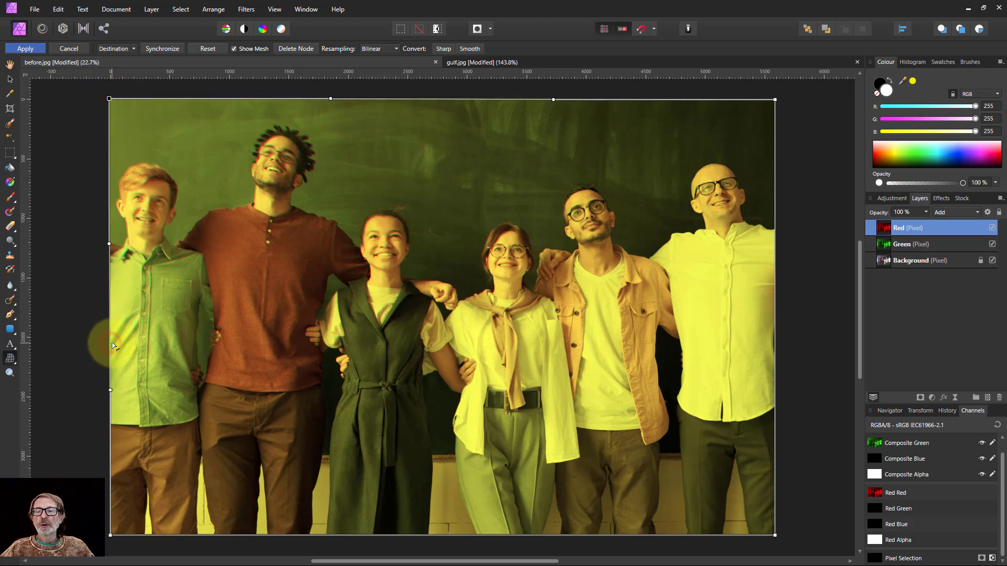
left_click_drag(115, 345, 112, 345)
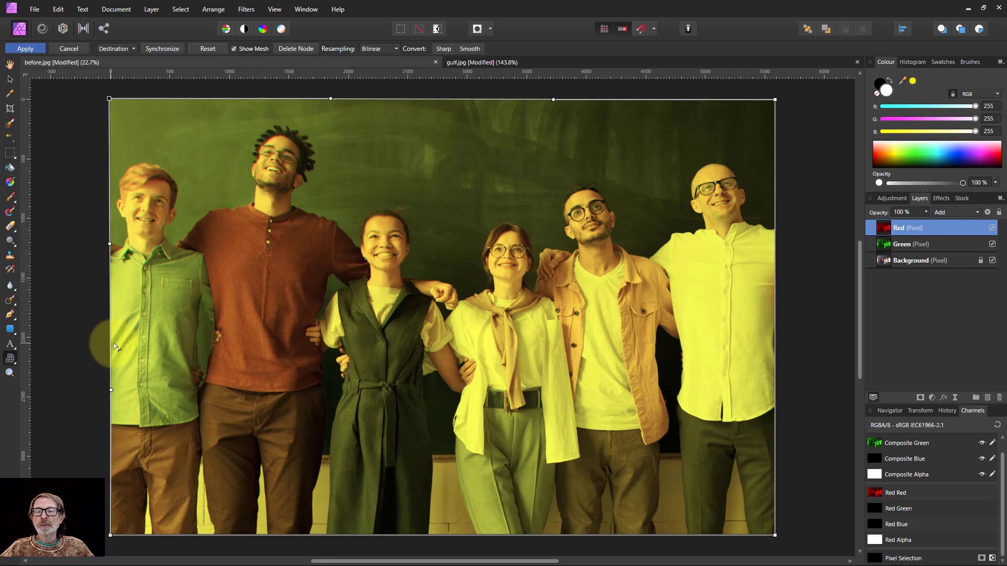
left_click_drag(461, 543, 461, 538)
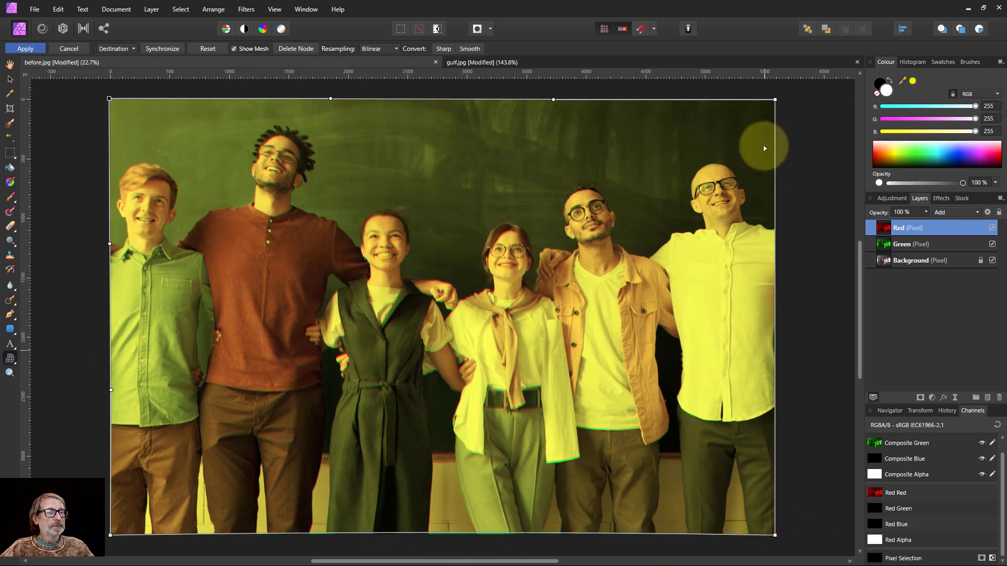
left_click_drag(775, 100, 775, 101)
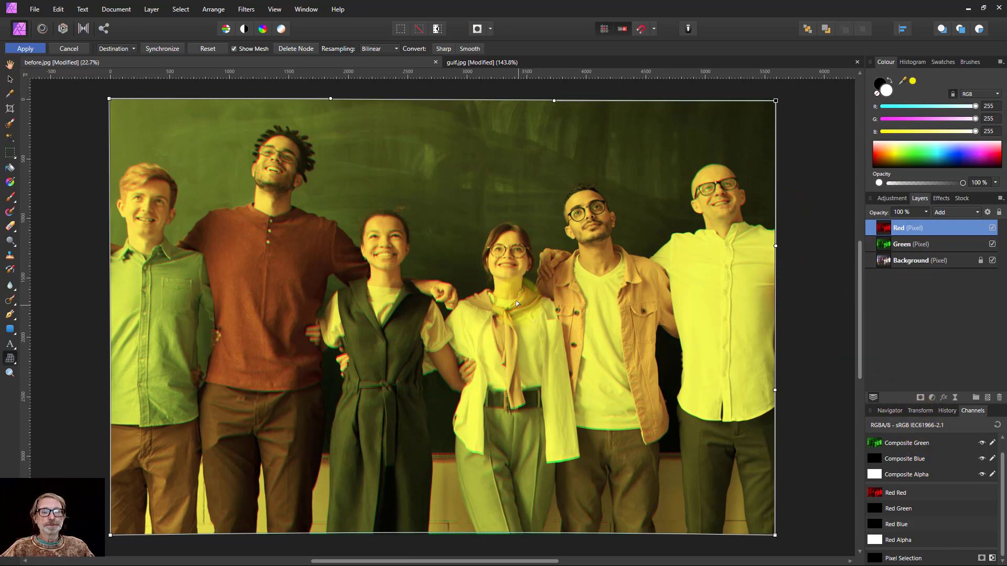
scroll(519, 303, "up", 3)
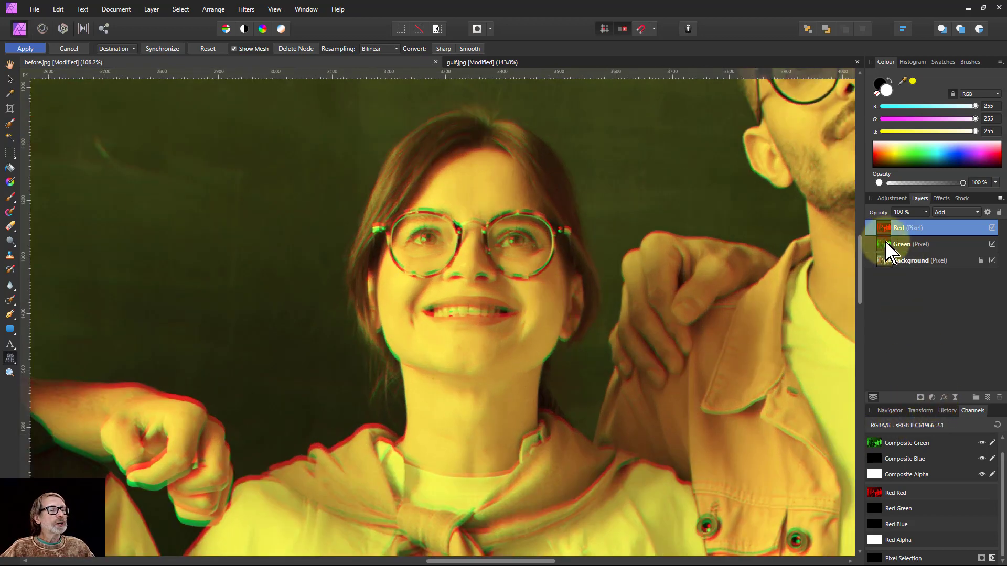
Add a live Gaussian Blur, move it into the Red layer, and set its radius to 0.6 px
left_click(886, 245)
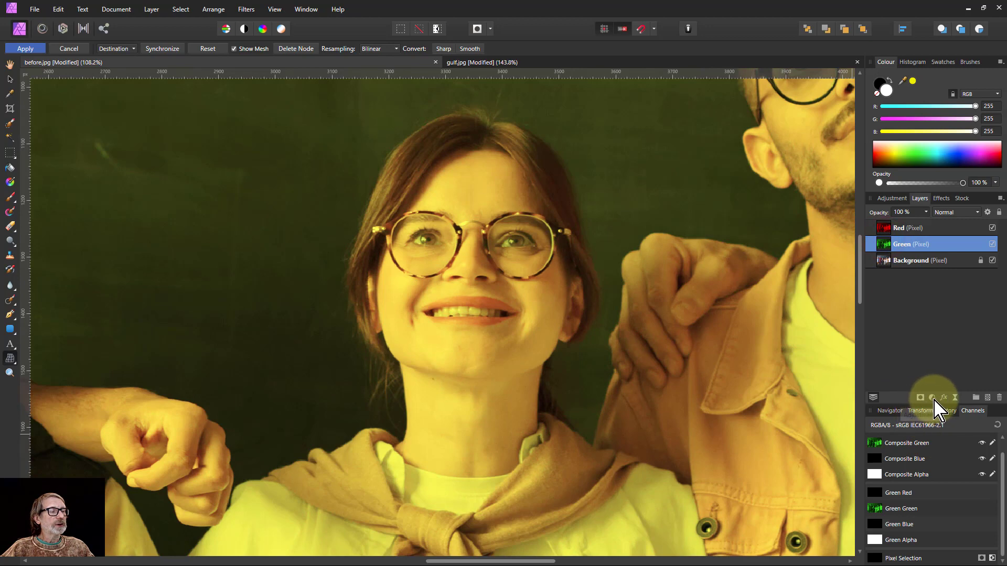
left_click(955, 397)
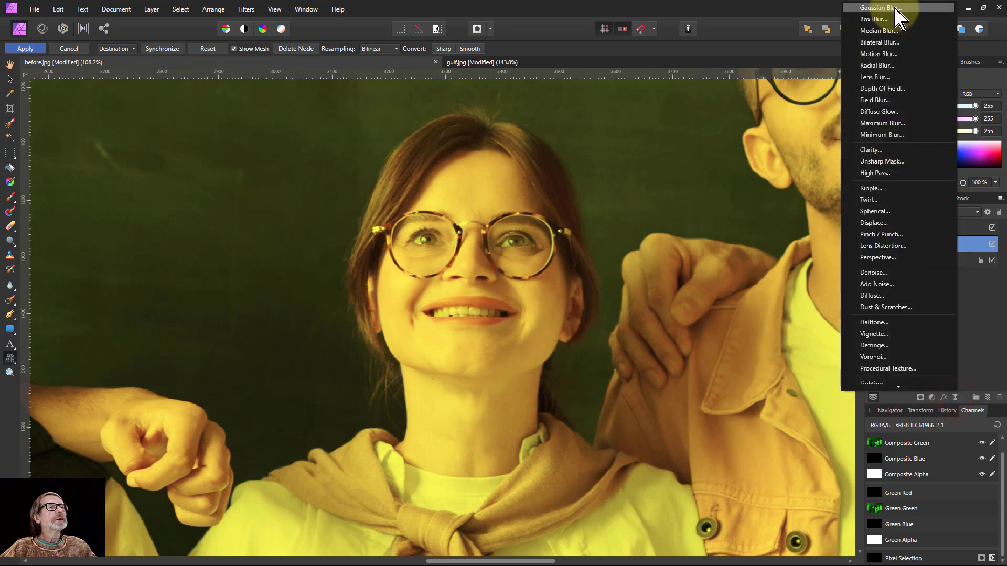
left_click(892, 8)
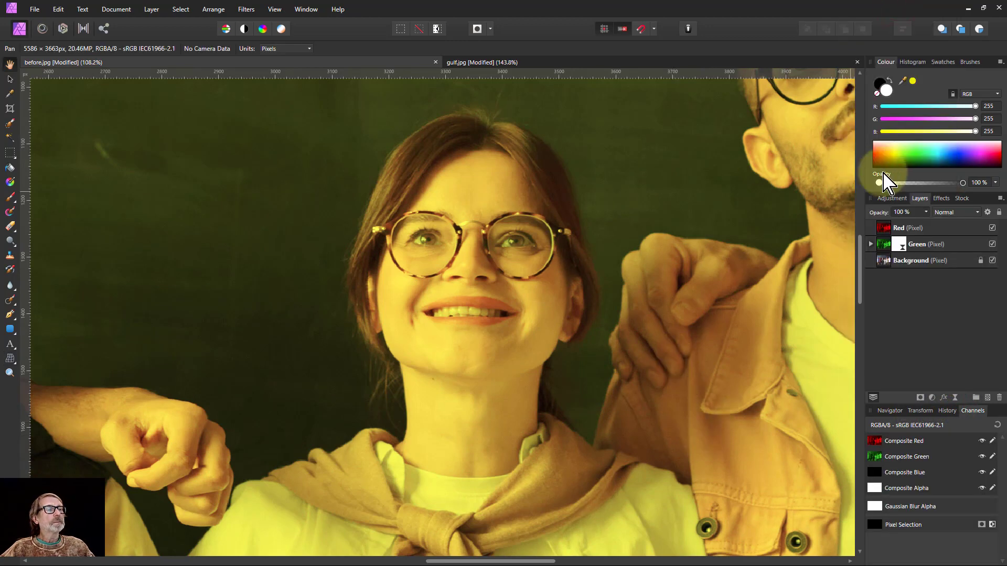
left_click(899, 244)
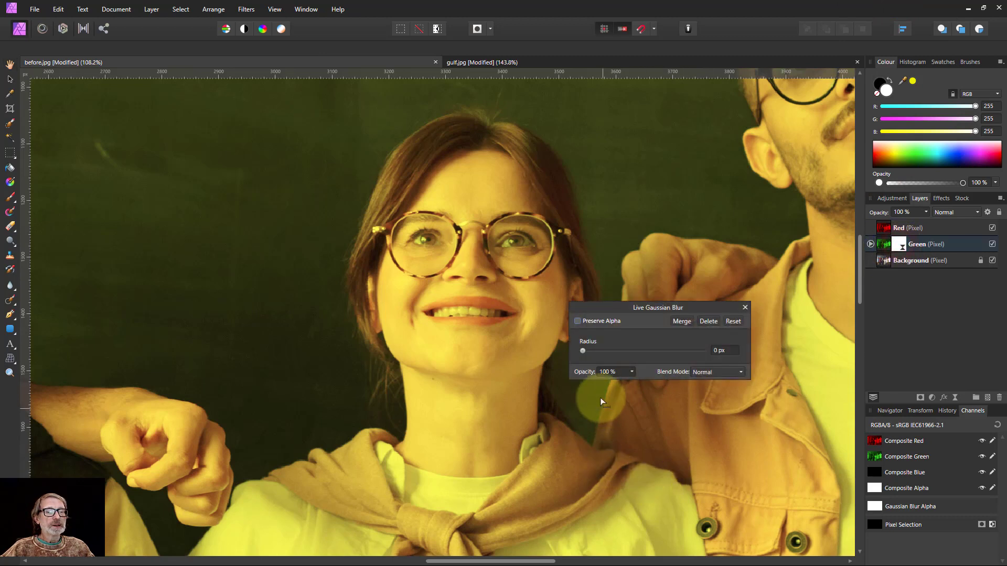
left_click_drag(583, 352, 625, 350)
left_click(871, 244)
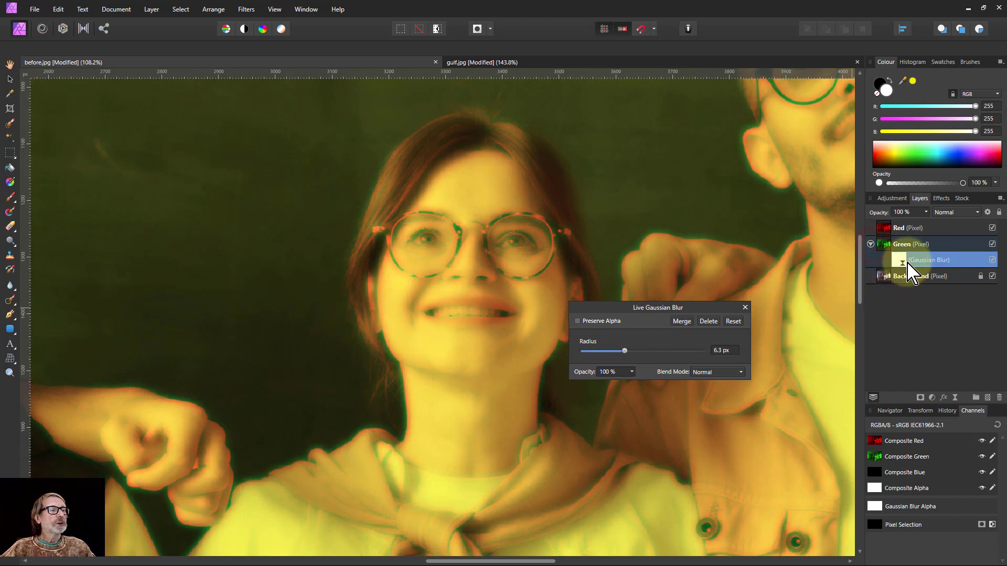
left_click_drag(906, 261, 886, 229)
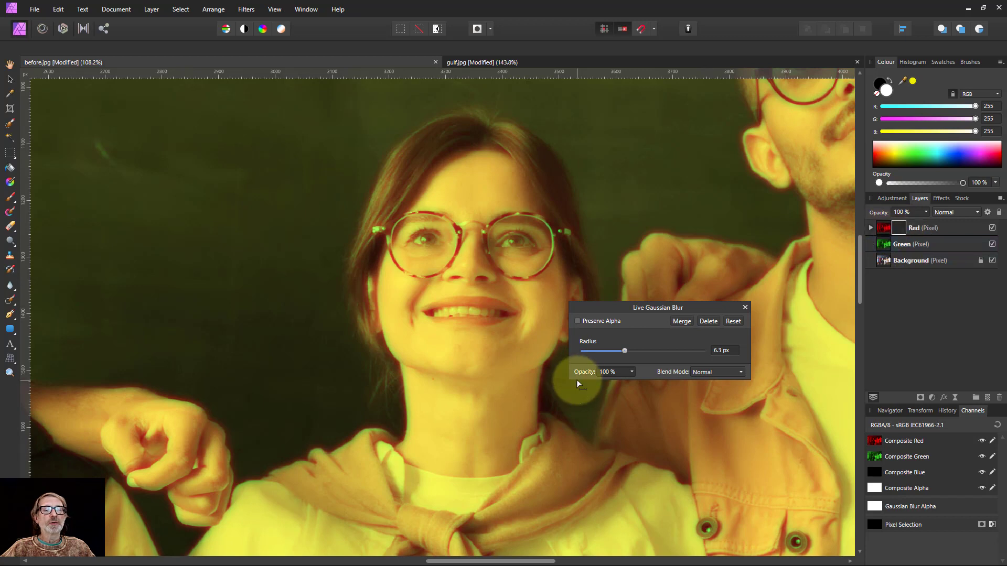
left_click_drag(624, 352, 595, 355)
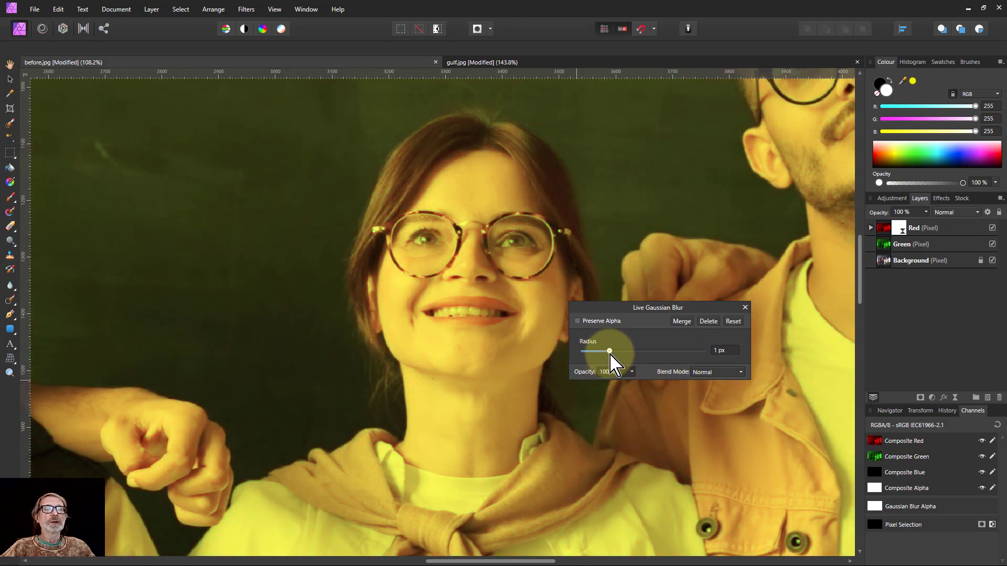
left_click_drag(600, 352, 599, 352)
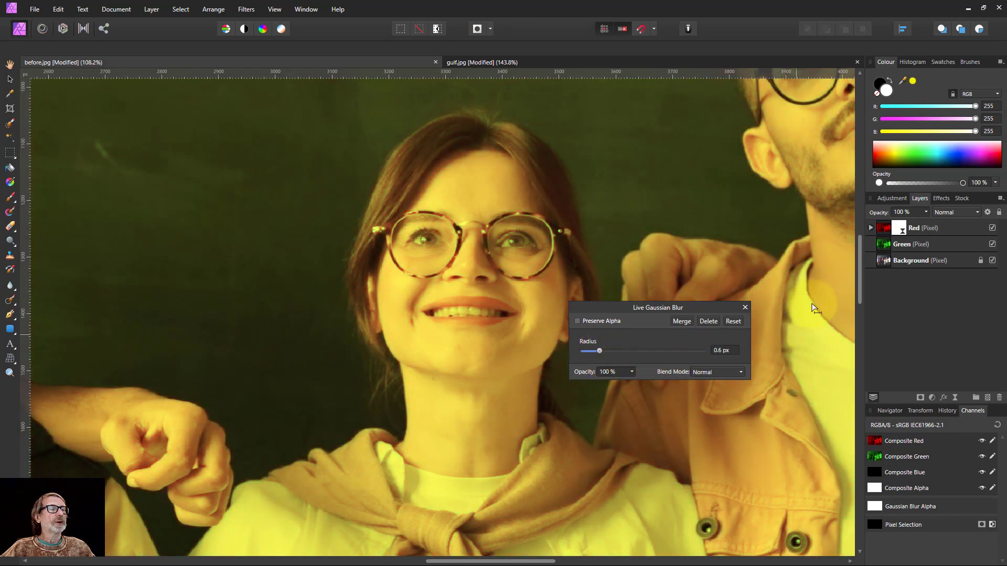
Duplicate the 0.6 px blur, move the copy to the top of the stack, and fit the photo
left_click(871, 228)
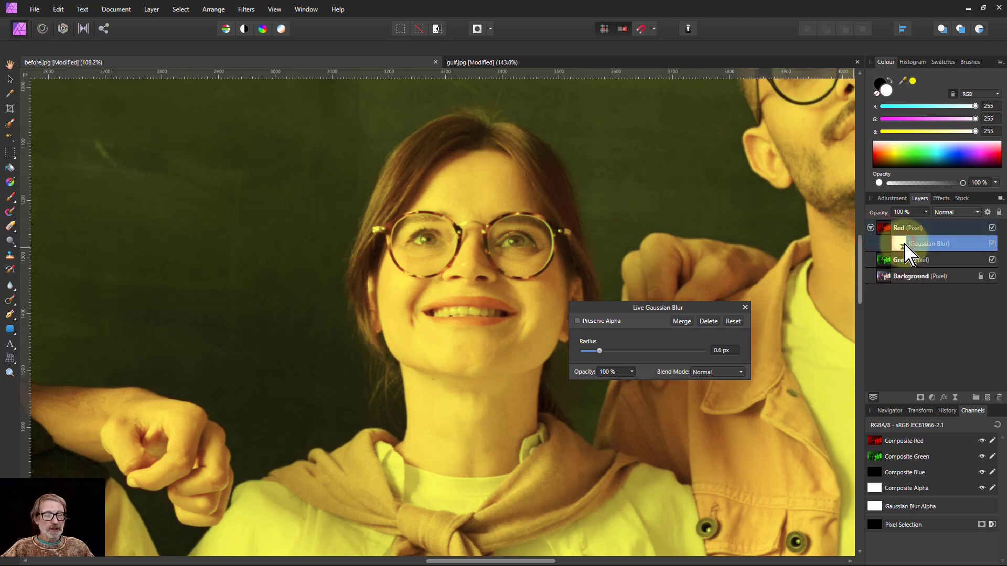
key("ctrl+j")
left_click_drag(906, 252, 881, 220)
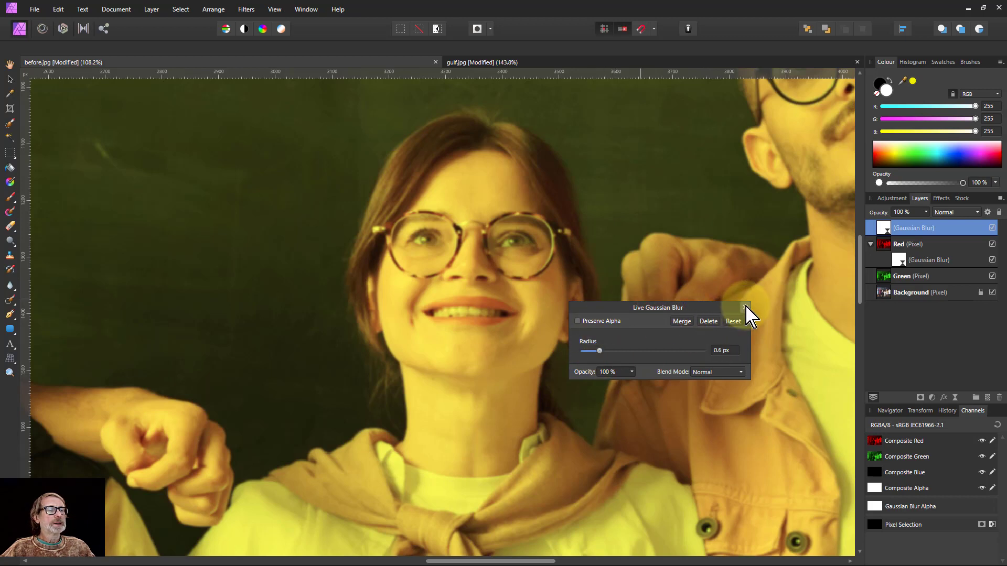
left_click(745, 308)
key("ctrl+0")
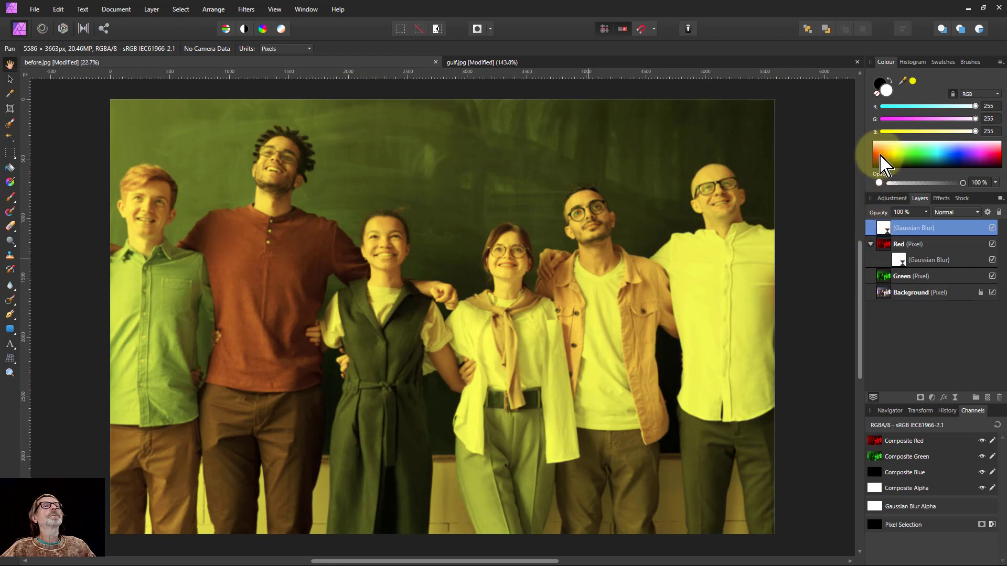
Add a live Add Noise filter to the Red layer at about 39% intensity
left_click(895, 246)
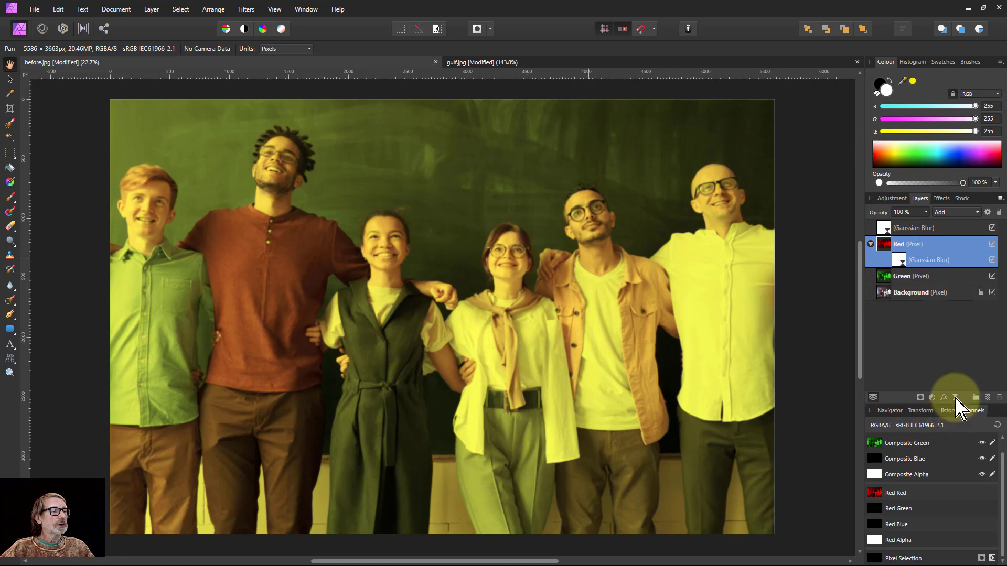
left_click(956, 399)
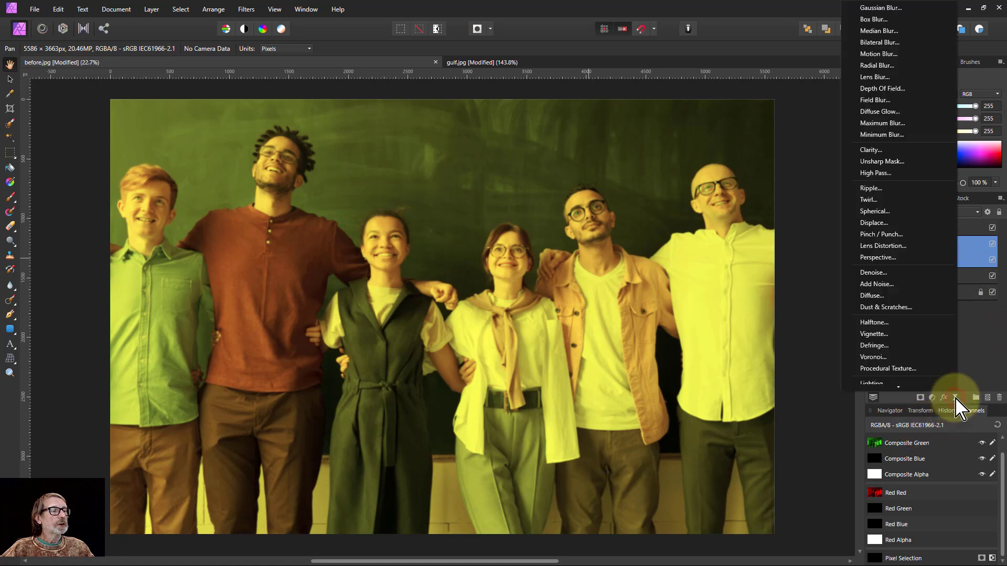
left_click(915, 288)
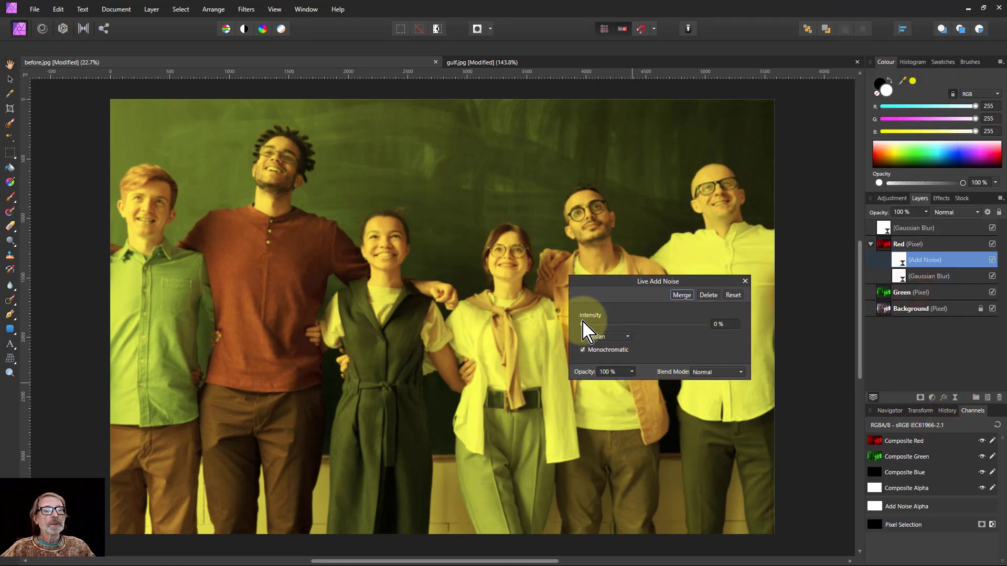
left_click_drag(583, 324, 630, 325)
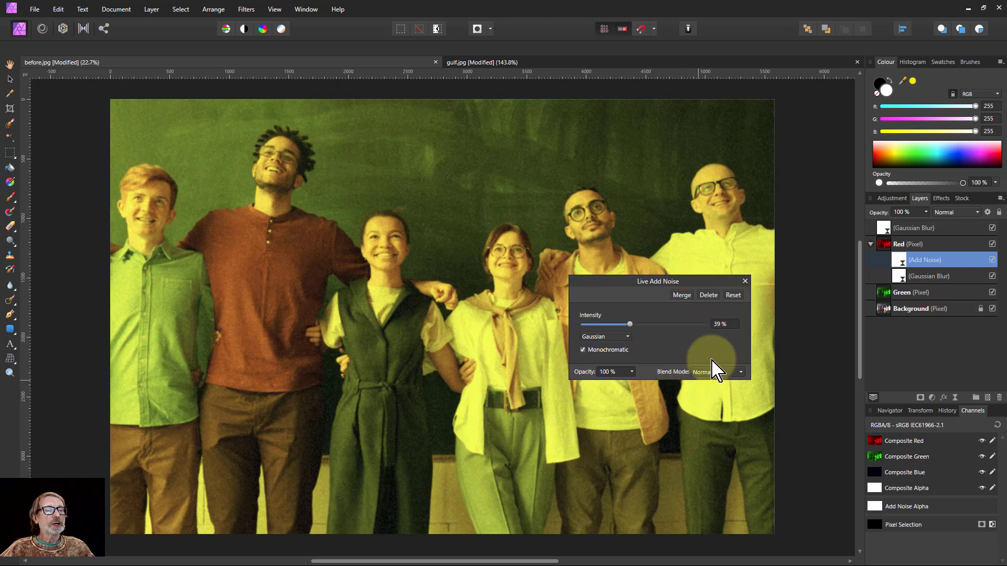
left_click(745, 282)
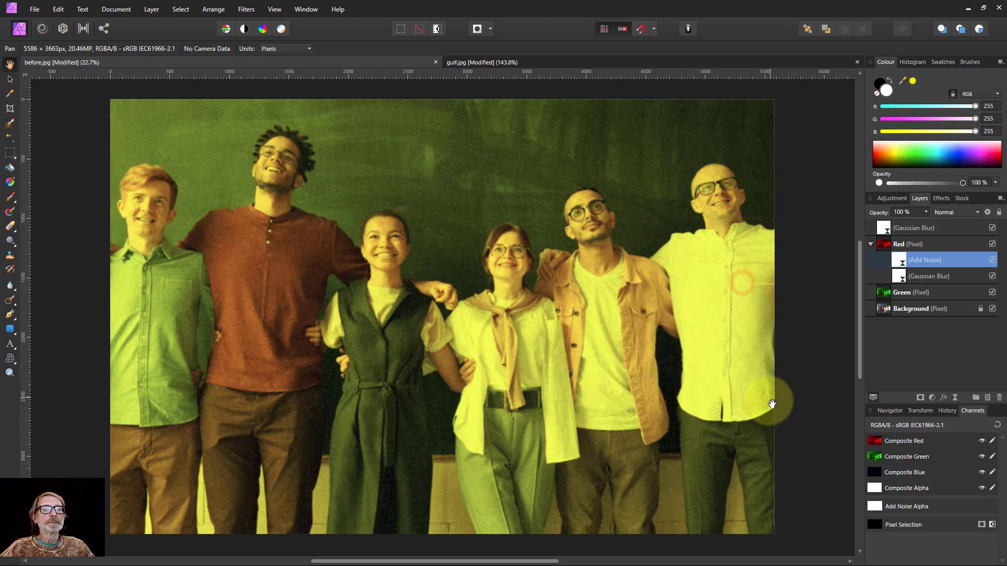
Add a live Add Noise filter to the Green layer at 28% intensity in Darken mode
left_click(885, 296)
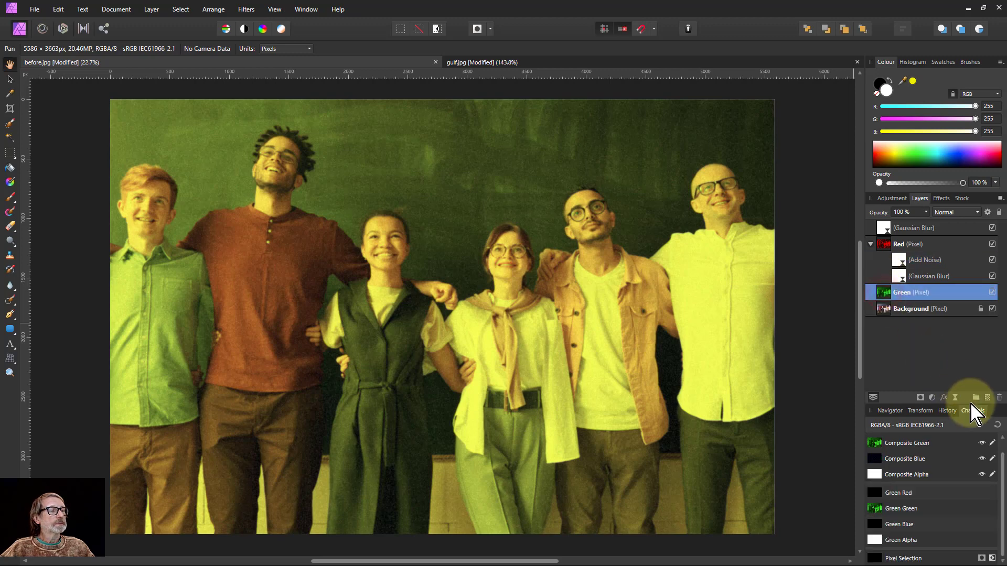
left_click(955, 398)
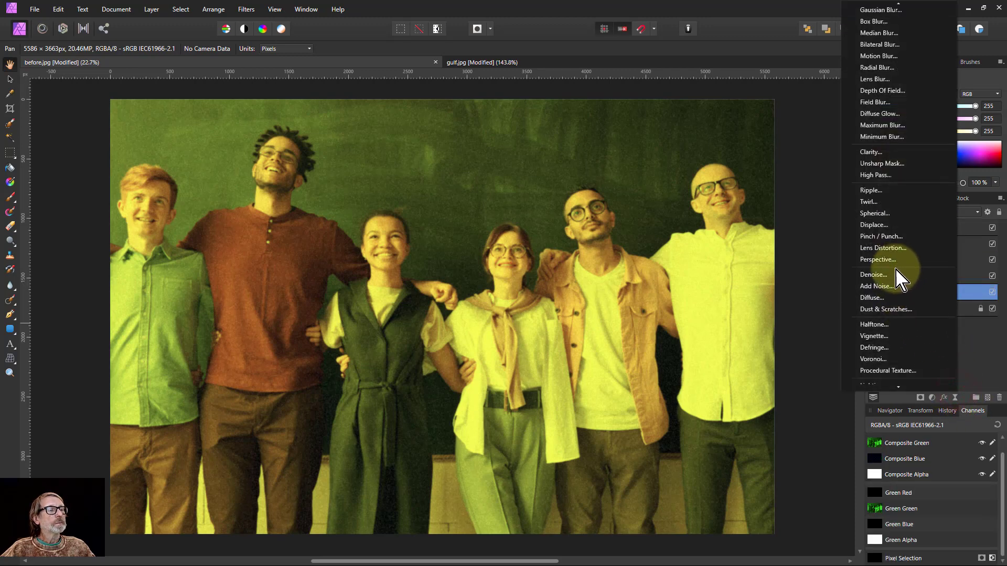
left_click(890, 291)
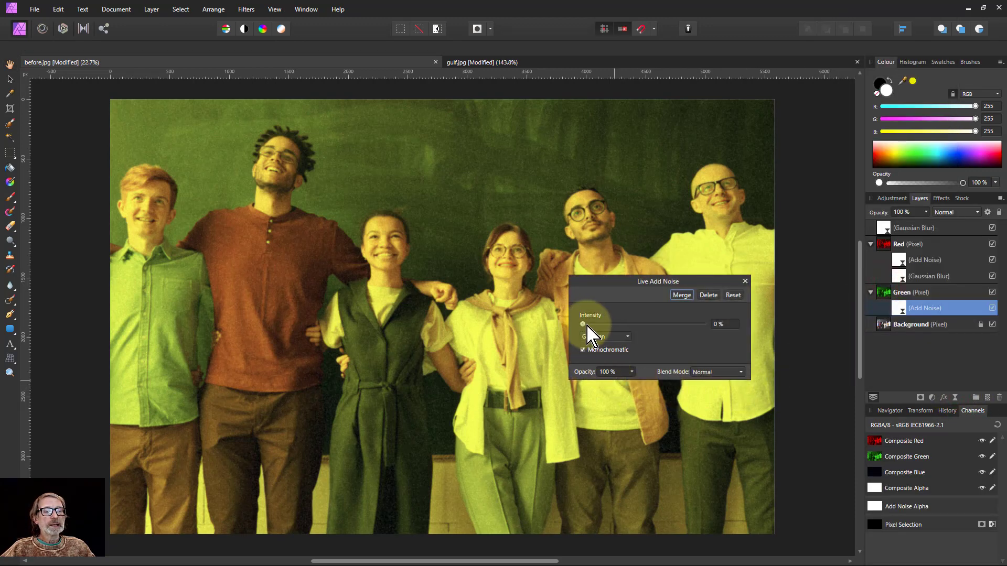
left_click_drag(583, 324, 617, 325)
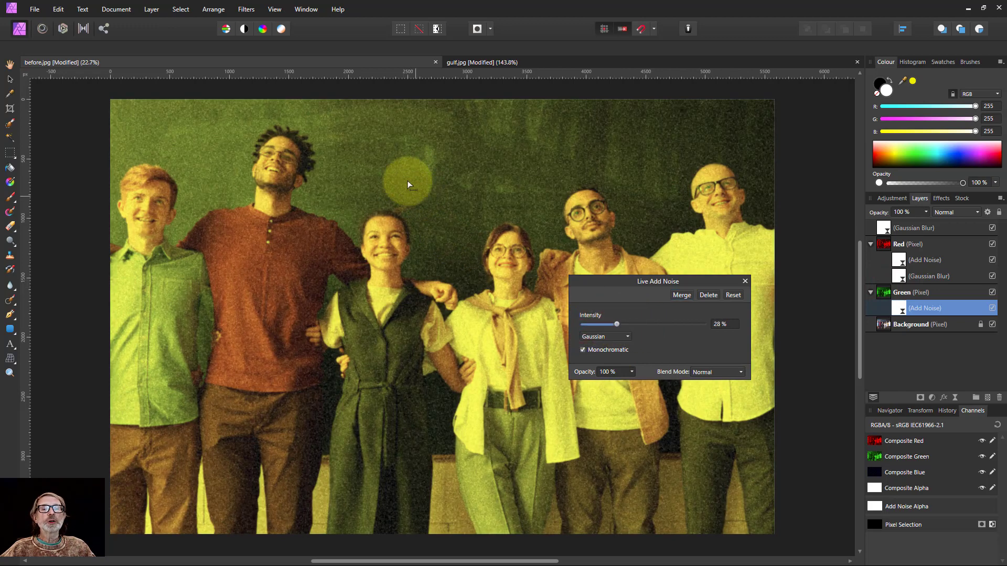
left_click(706, 373)
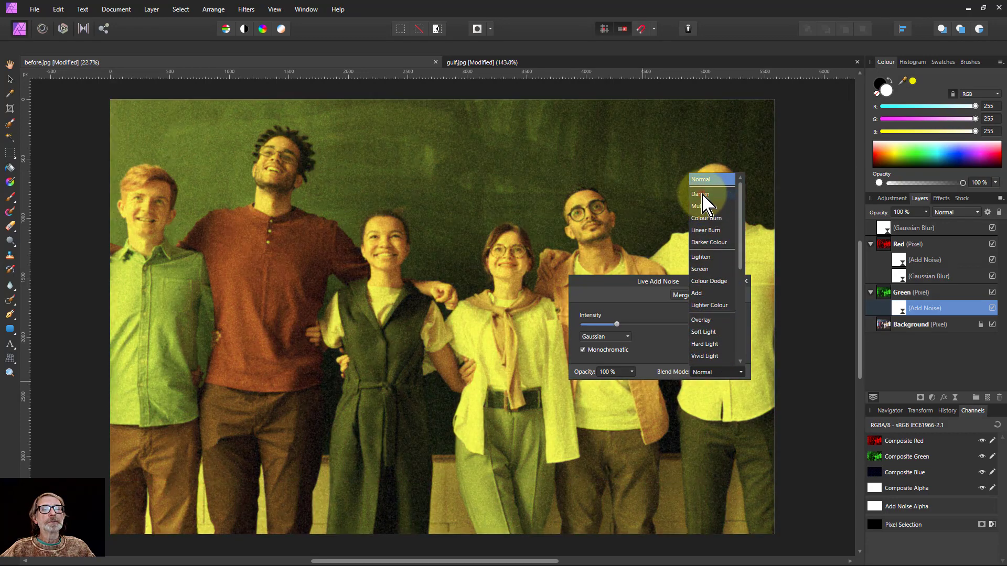
left_click(703, 194)
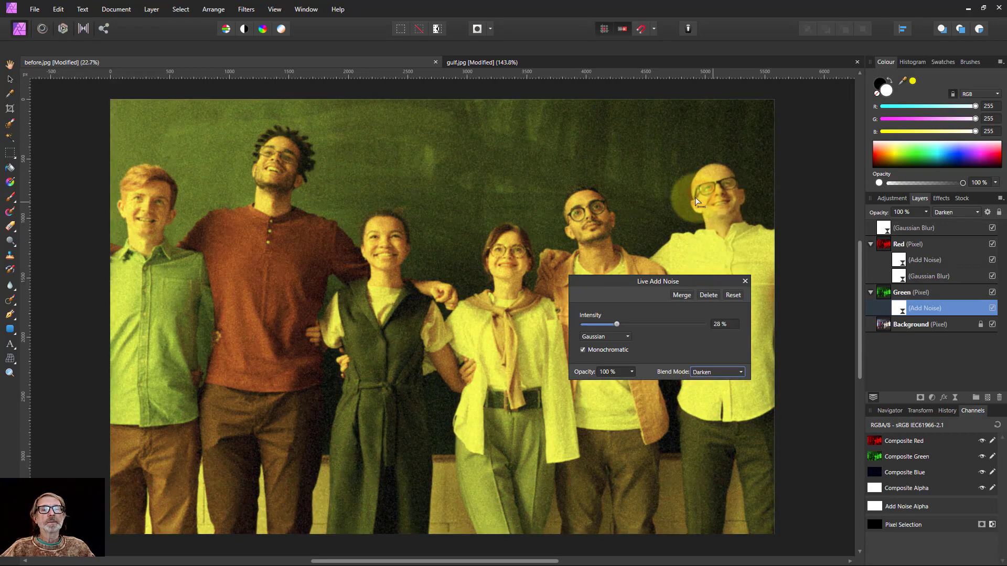
left_click(745, 281)
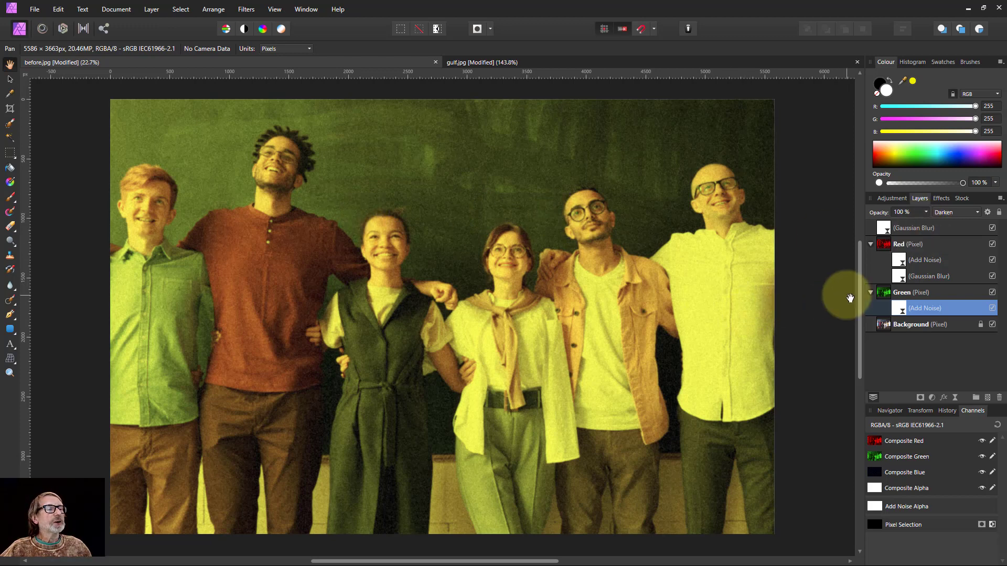
Resize the before.jpg document to 1000 × 655 px with Resize Document
left_click(116, 9)
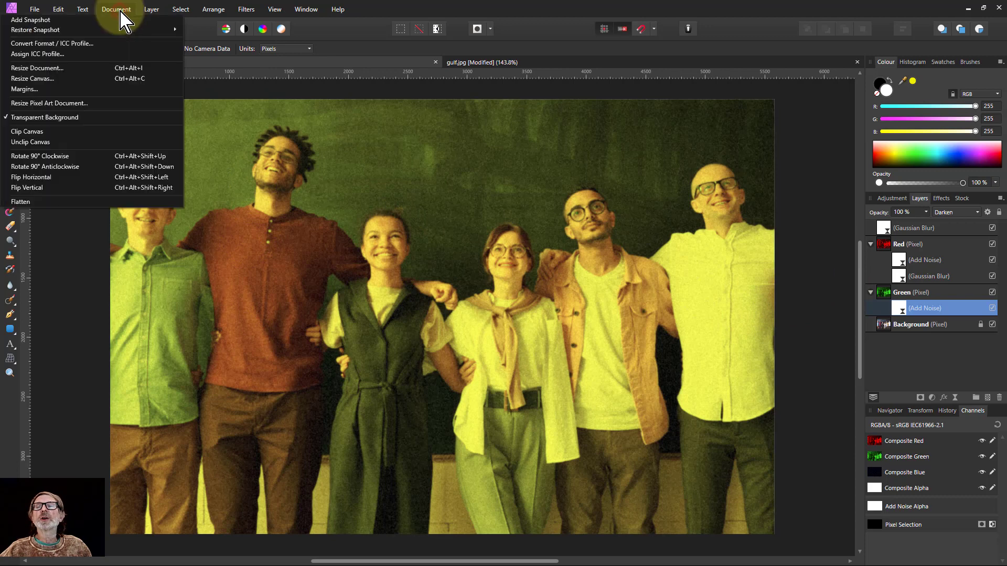
left_click(118, 68)
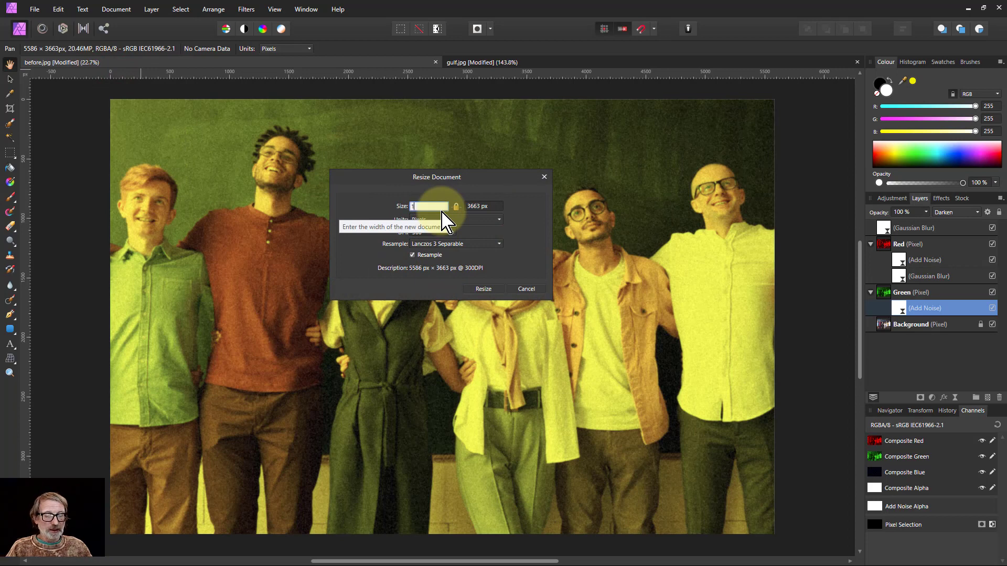
left_click(488, 289)
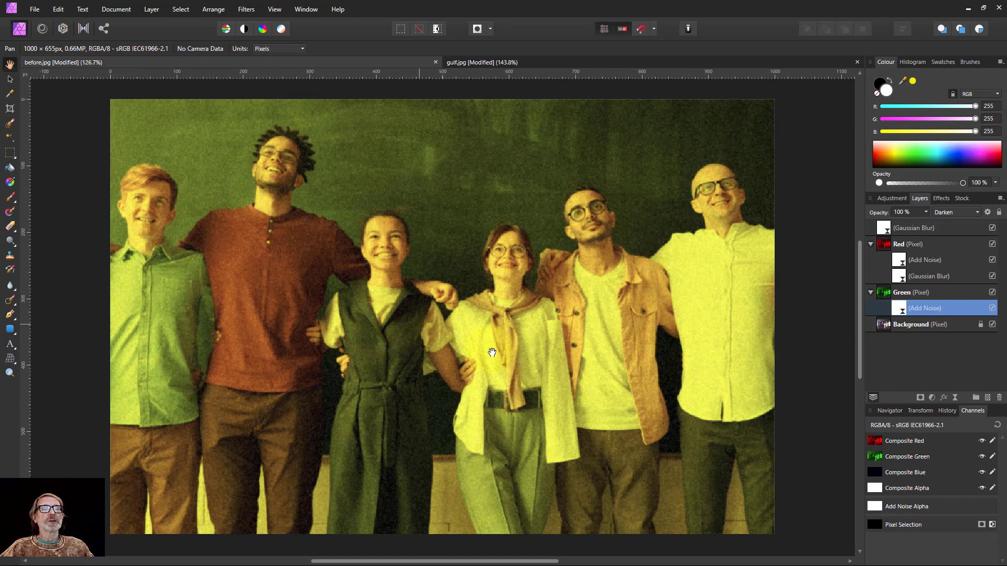
left_click(502, 62)
left_click(373, 64)
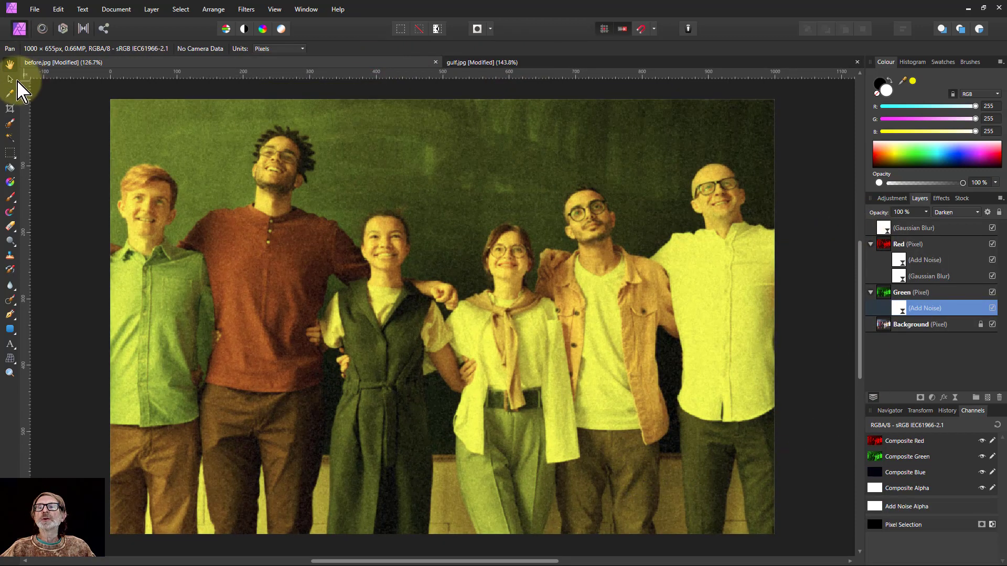
Add a Curves adjustment and pull the curve's middle down to darken the midtones
left_click(9, 78)
left_click(805, 231)
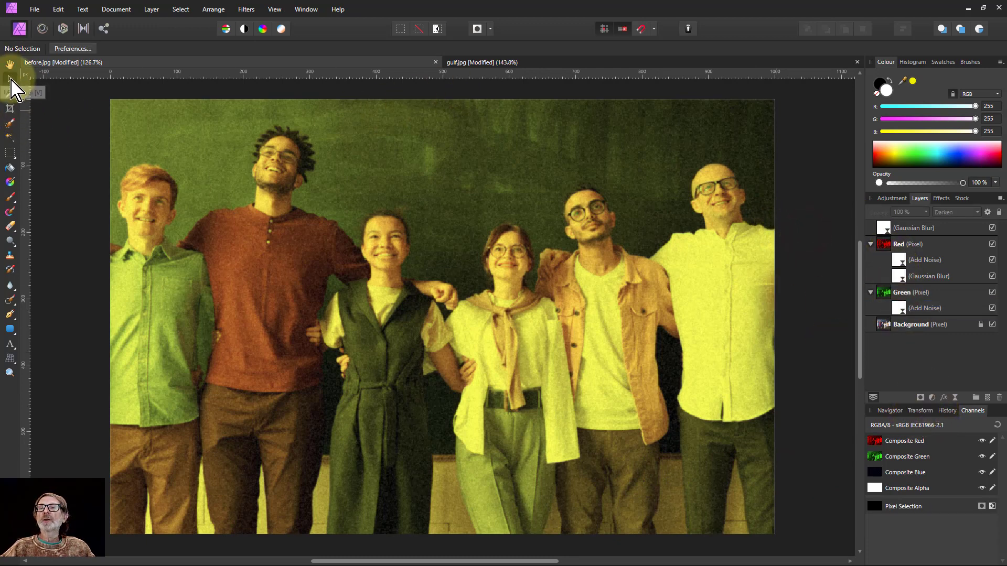
left_click(805, 199)
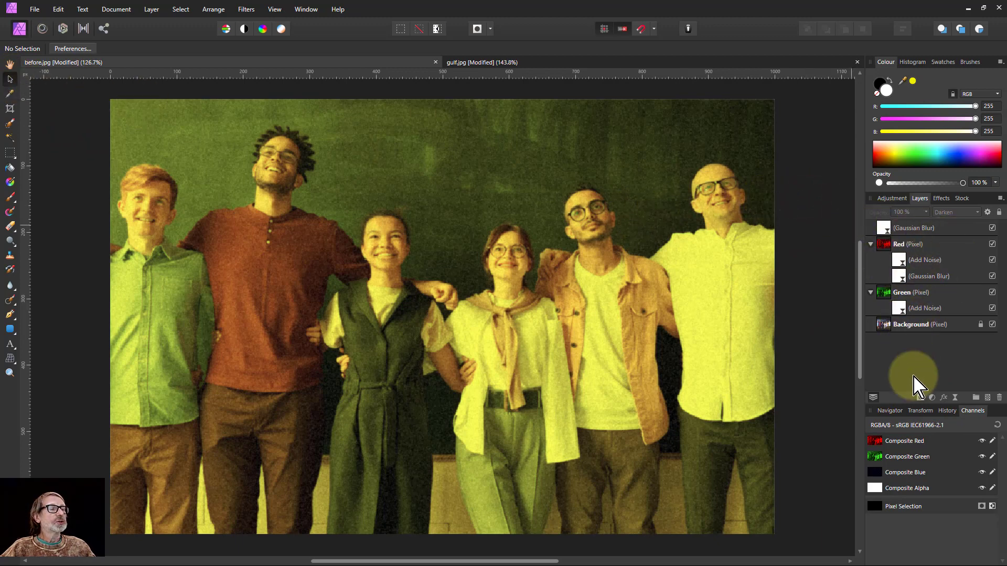
left_click(933, 399)
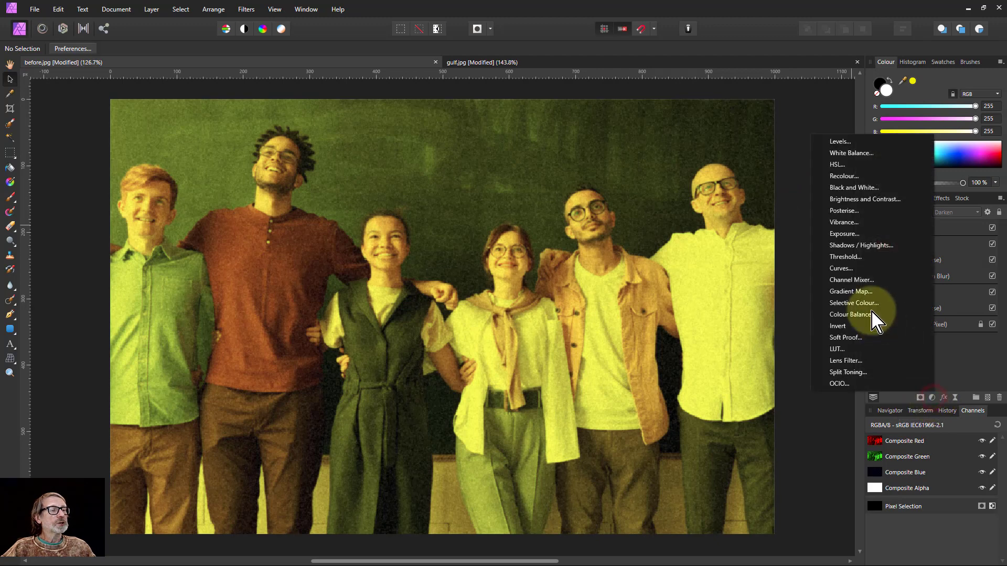
left_click(850, 268)
mouse_move(735, 394)
left_mouse_down()
mouse_move(756, 411)
mouse_move(751, 398)
left_mouse_up()
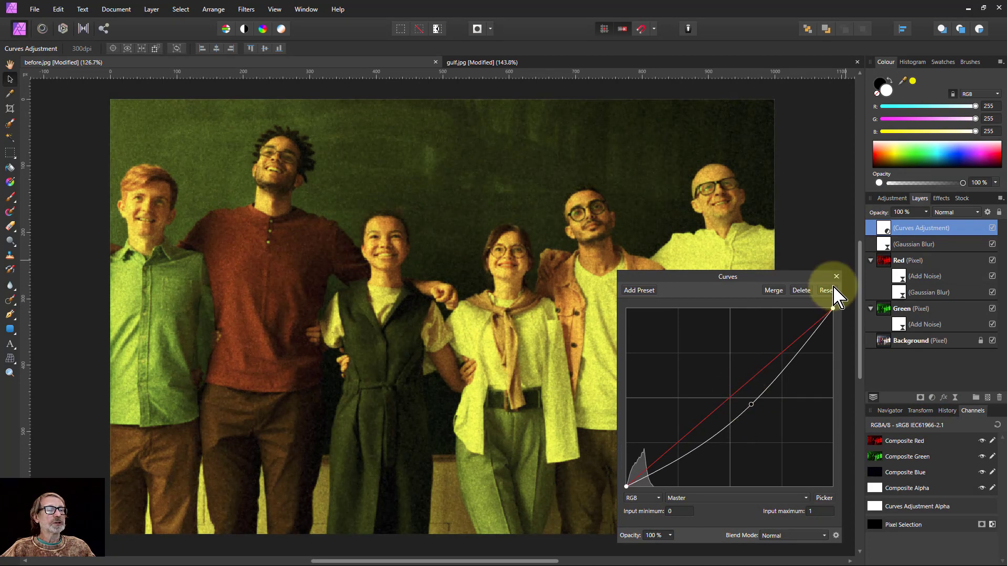
left_click(836, 277)
Compare with gulf.jpg, then reopen Curves to lift the shadows and lower the highlights slightly
left_click(536, 63)
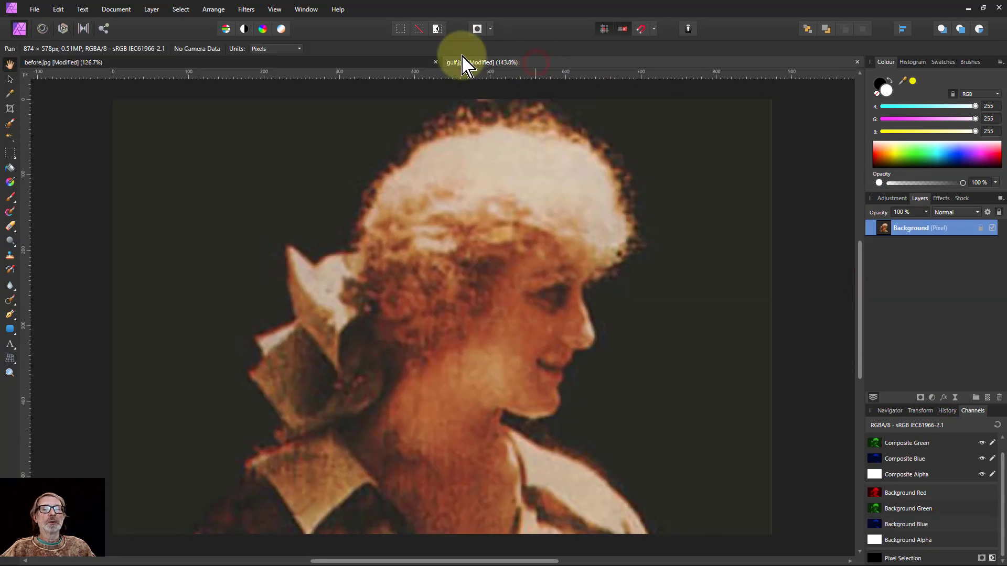
left_click(407, 63)
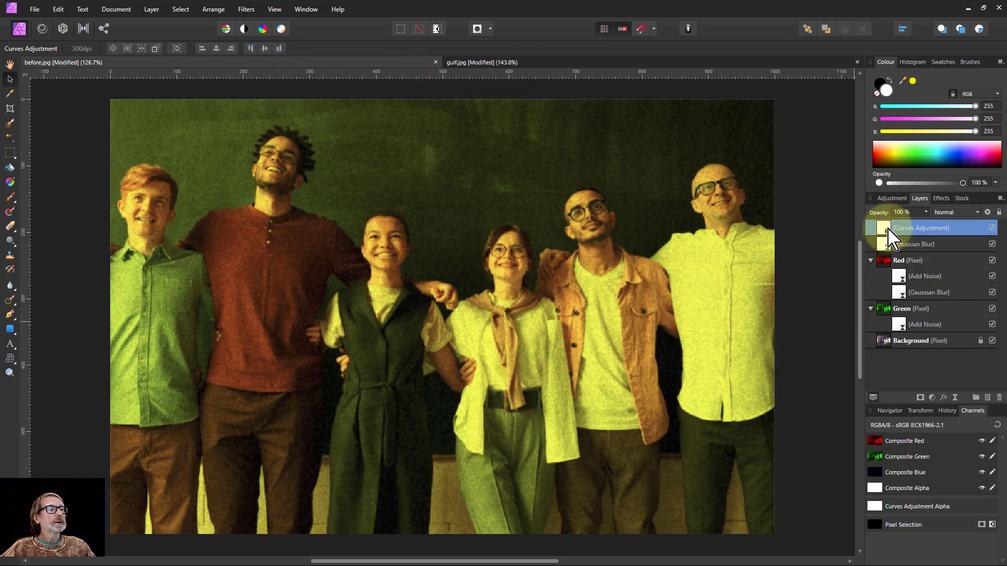
double_click(885, 230)
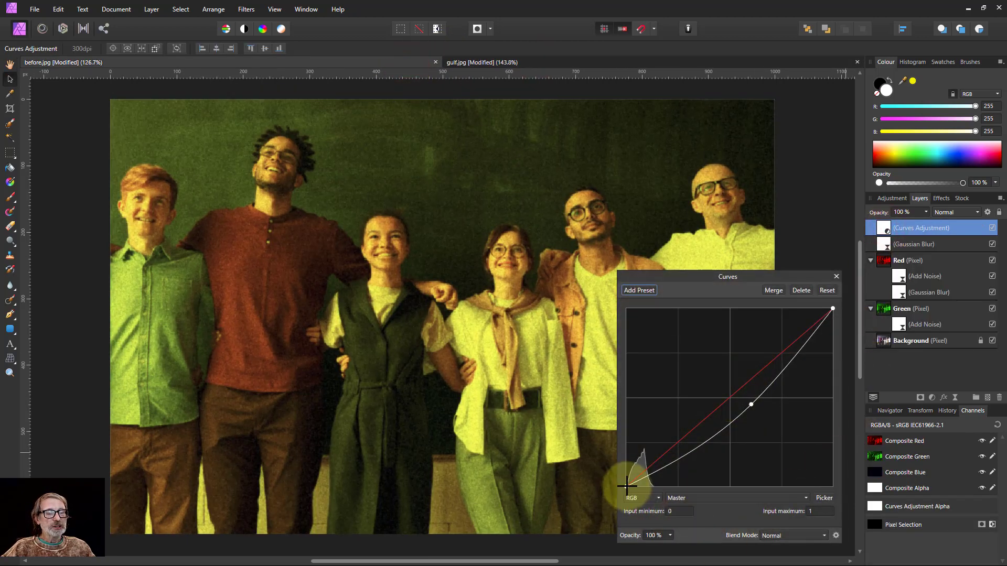
left_click_drag(628, 487, 625, 479)
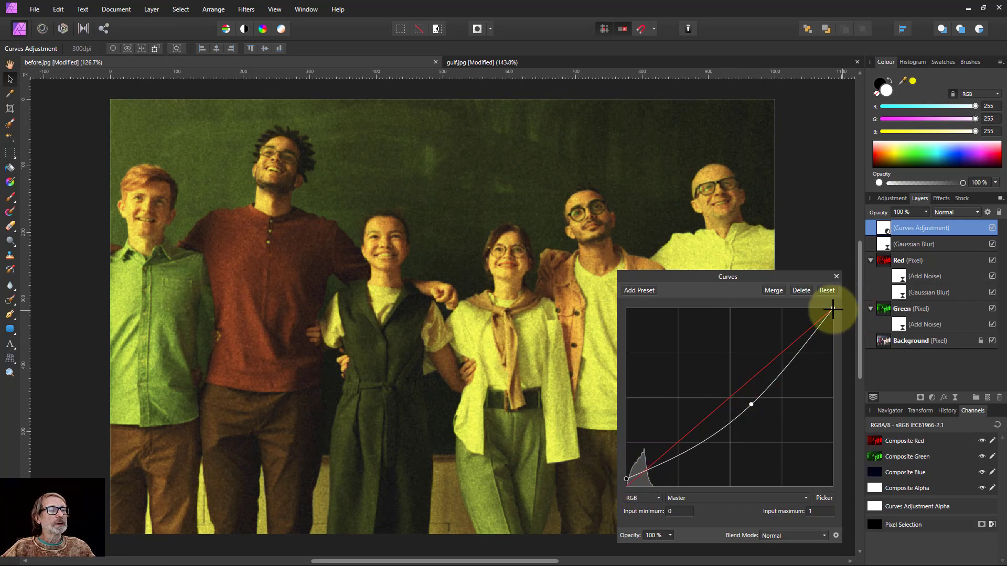
left_click_drag(834, 311, 836, 317)
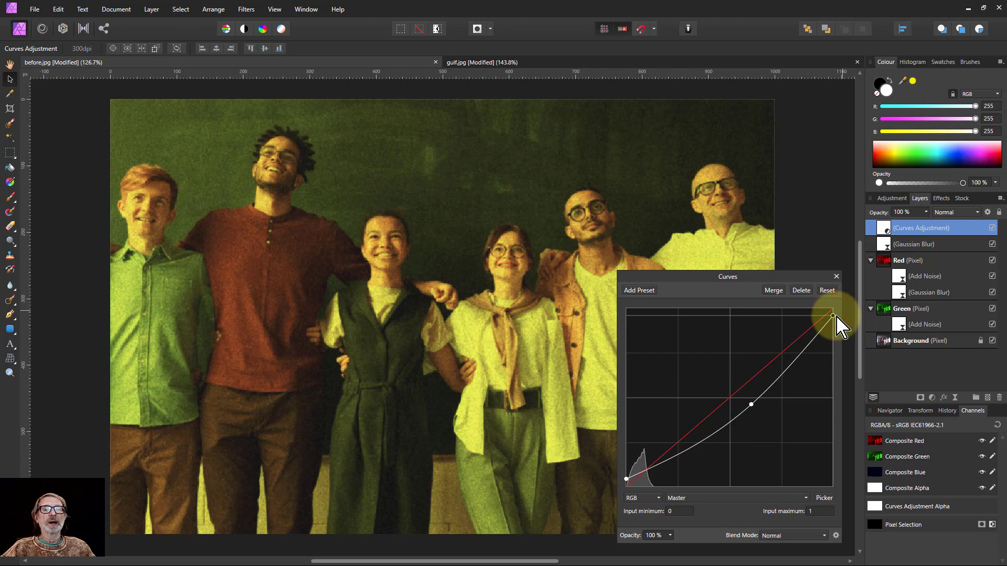
left_click(836, 277)
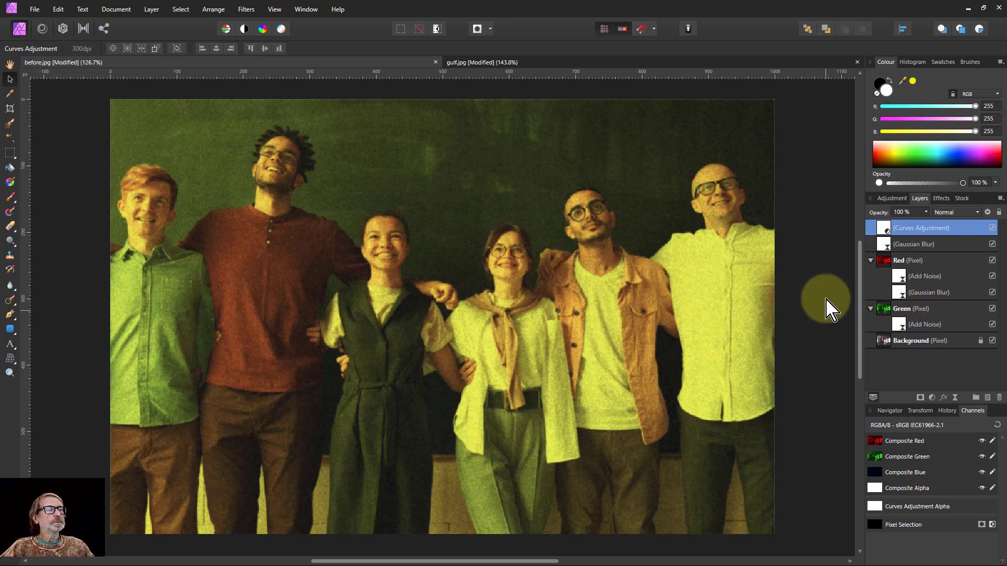
Sample the yellow clothing's RGB values with the Colour panel picker
left_click_drag(905, 80, 749, 248)
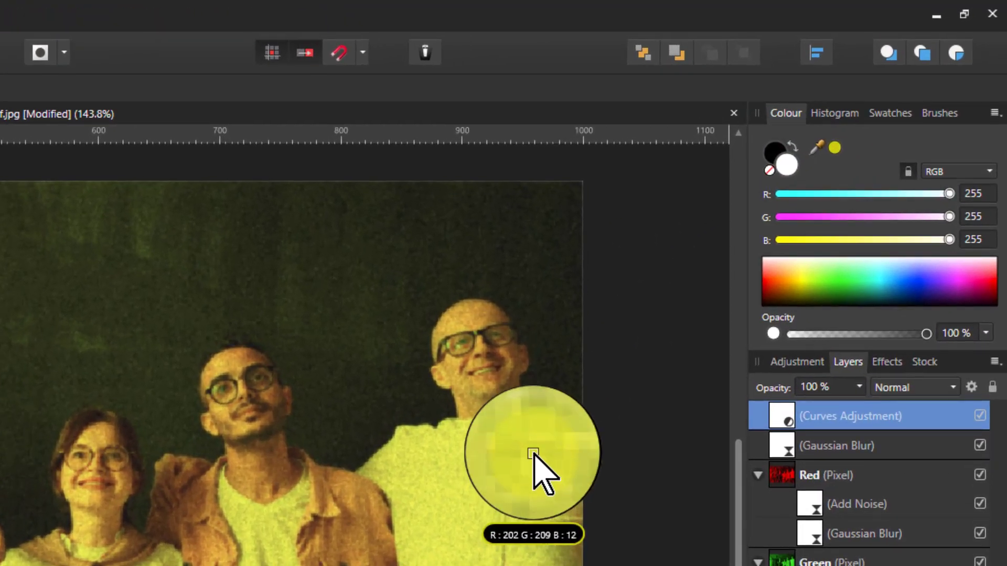
left_click_drag(533, 454, 538, 461)
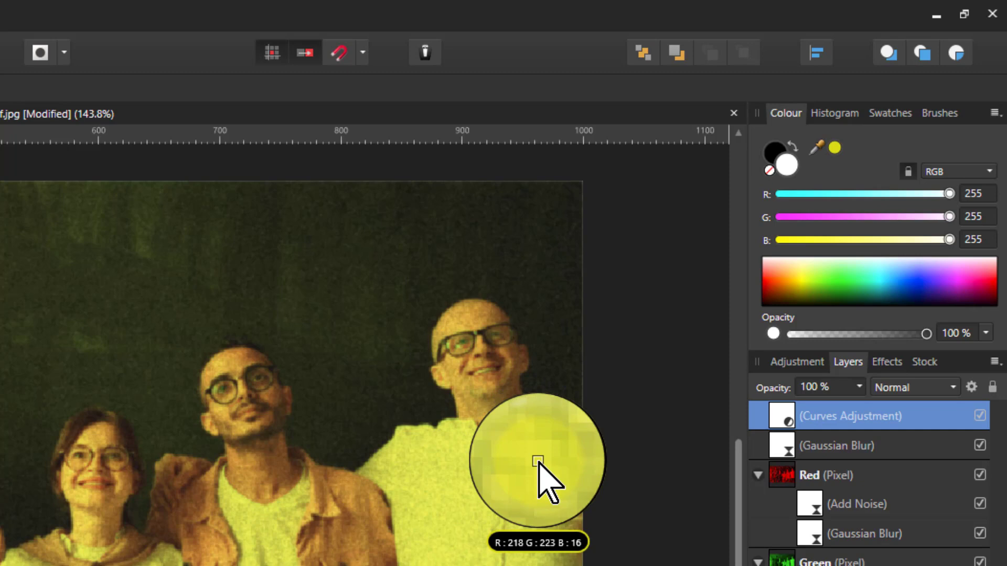
left_click_drag(538, 462, 539, 464)
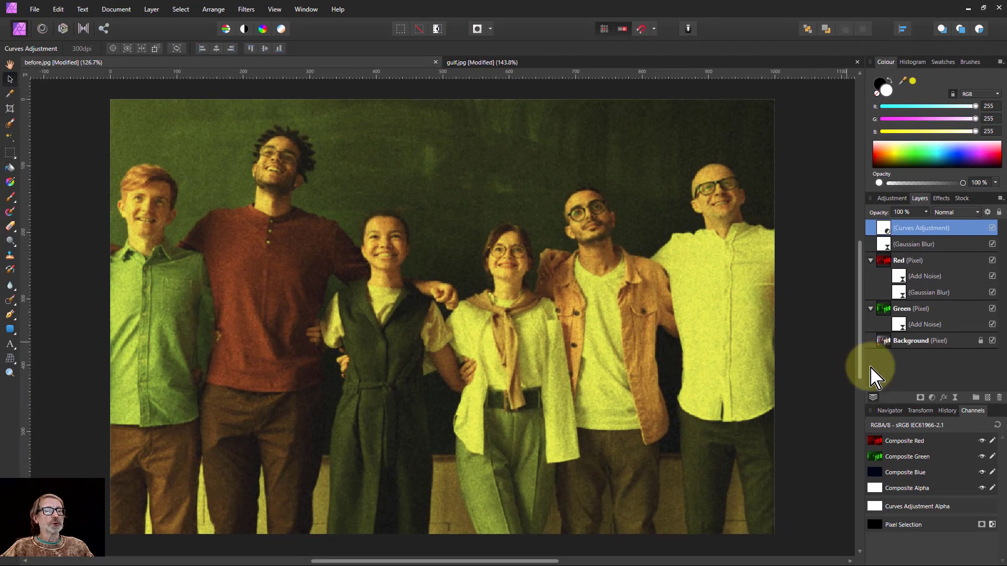
left_click(932, 399)
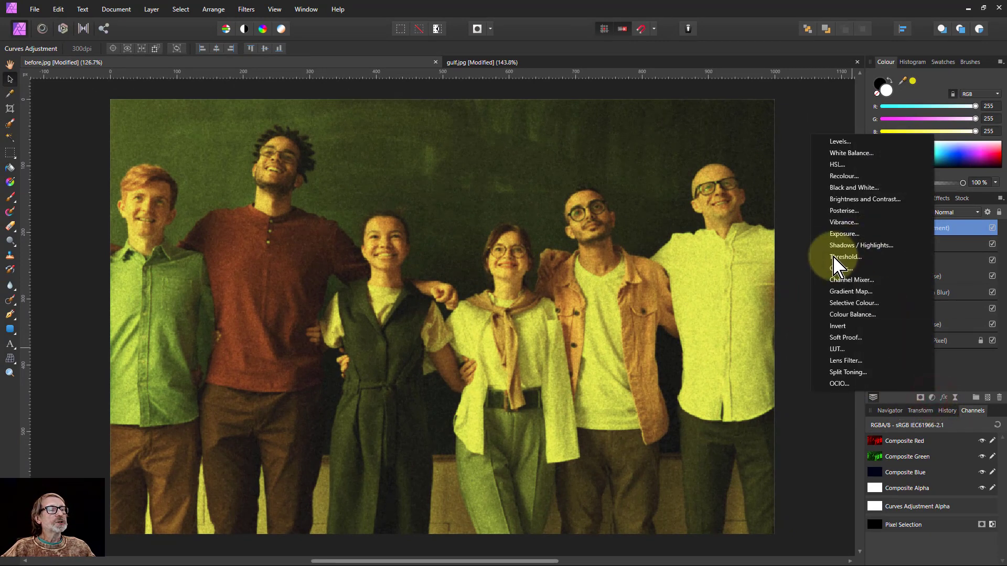
Add a Channel Mixer with Blue output set to 0% blue, 11% red and 11% green
left_click(850, 279)
left_click_drag(884, 228, 901, 216)
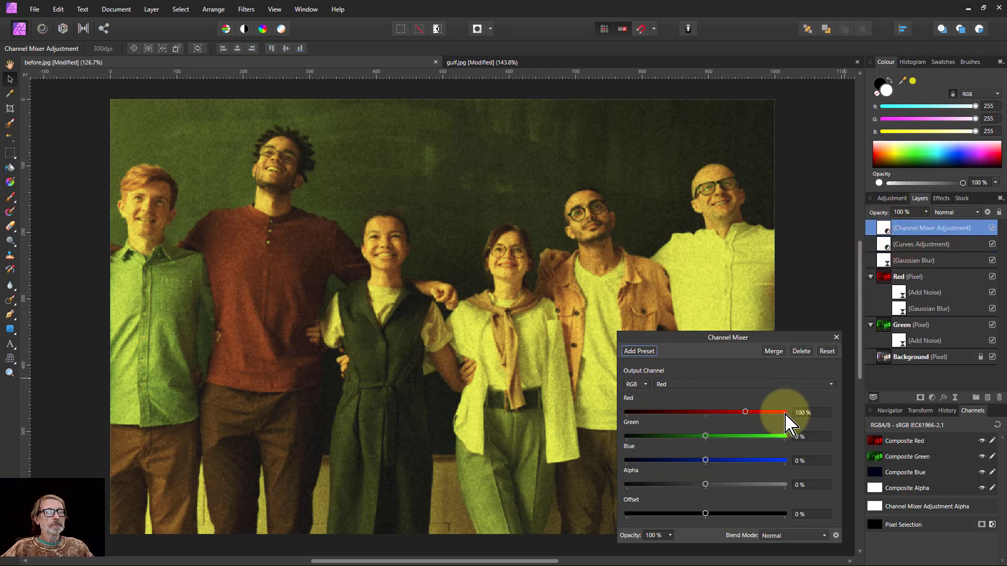
left_click(692, 387)
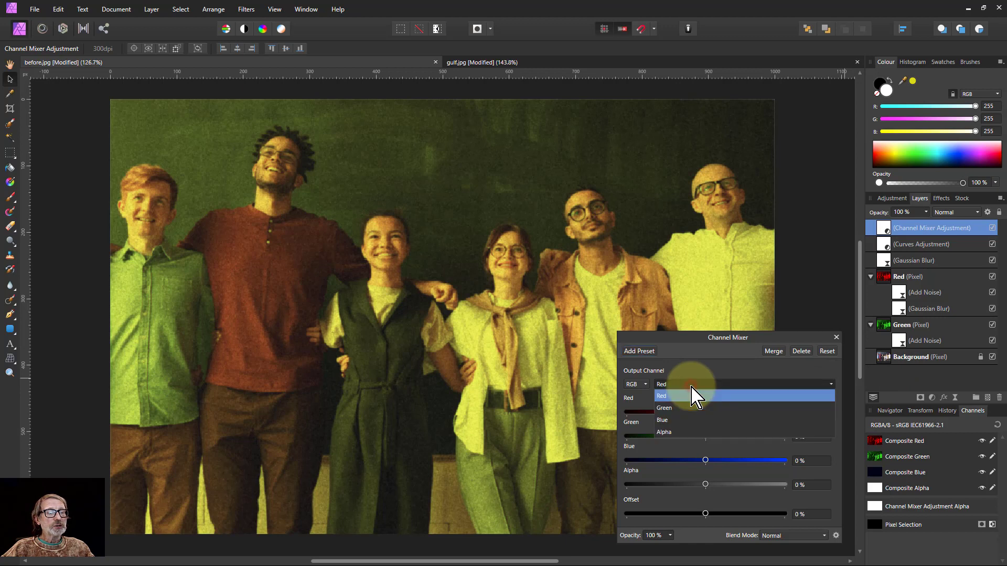
left_click(688, 421)
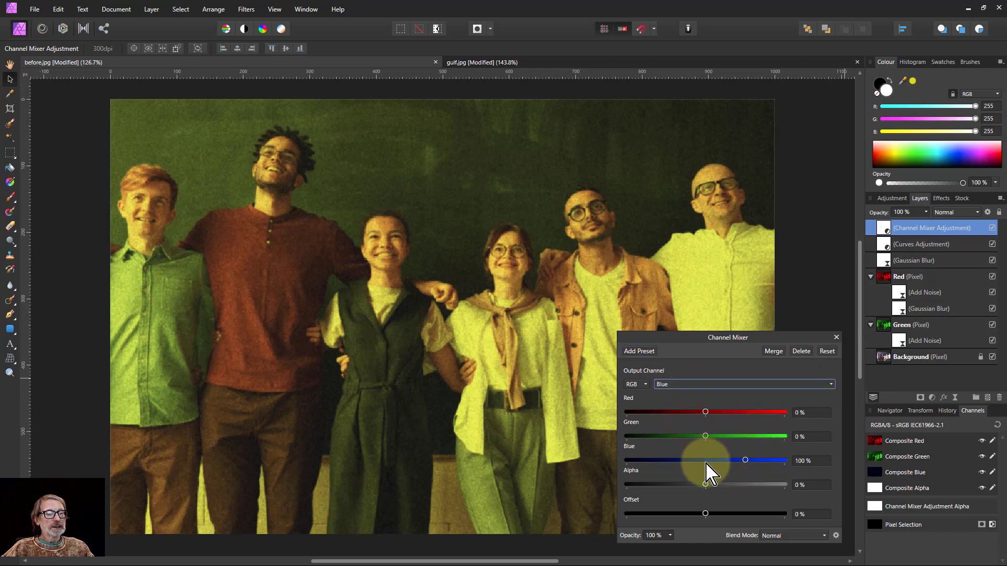
left_click_drag(746, 461, 706, 462)
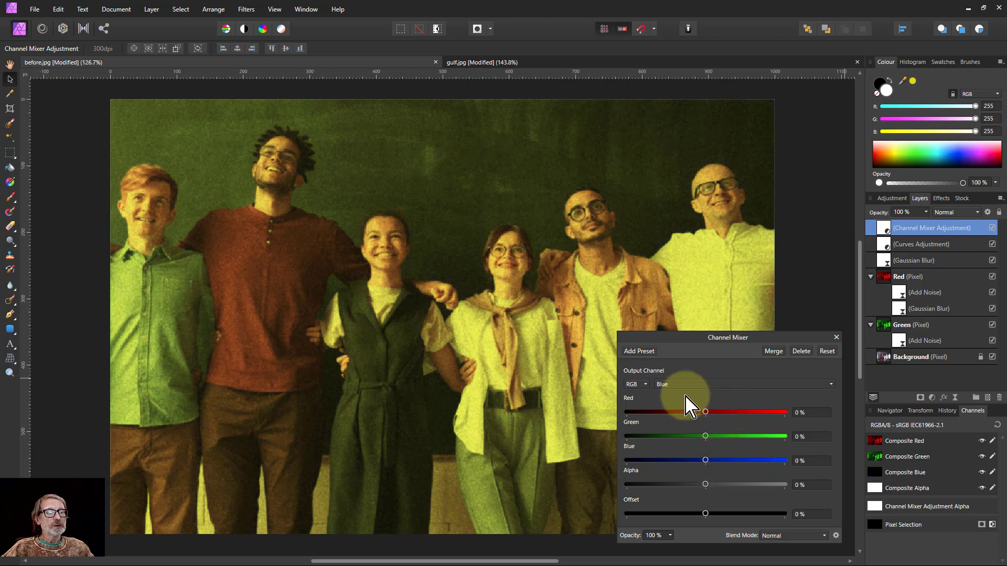
left_click(748, 413)
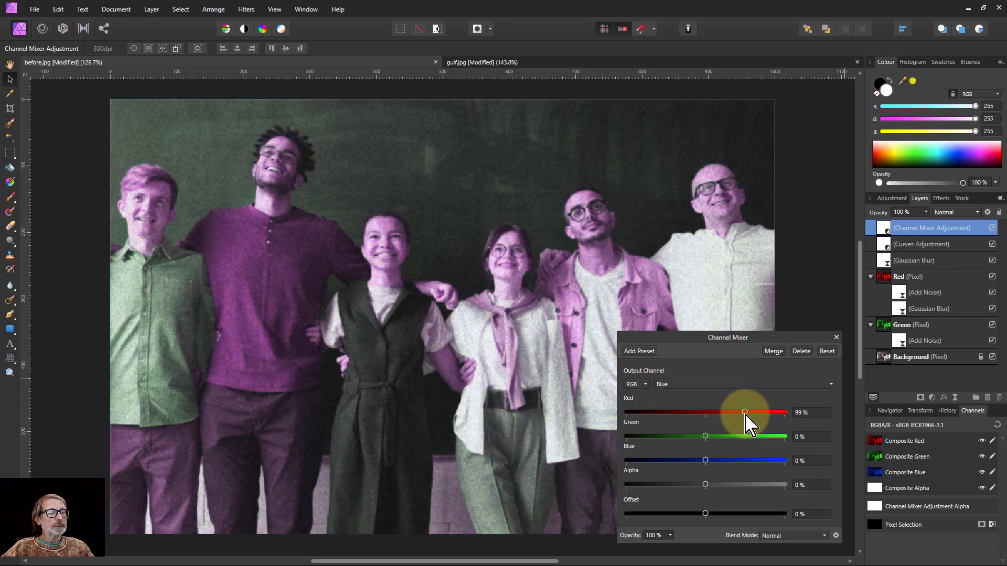
left_click(745, 436)
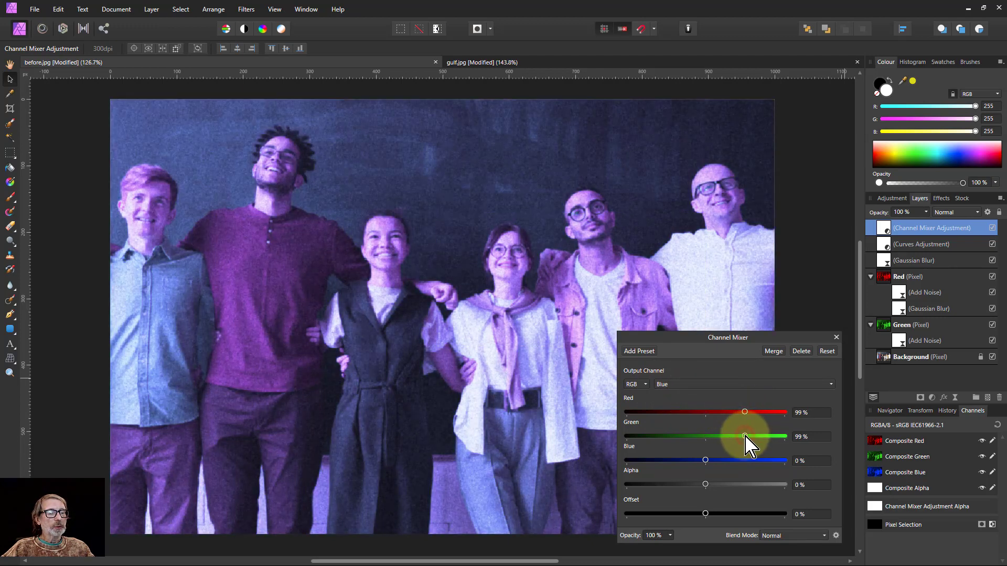
left_click(711, 412)
left_click(710, 436)
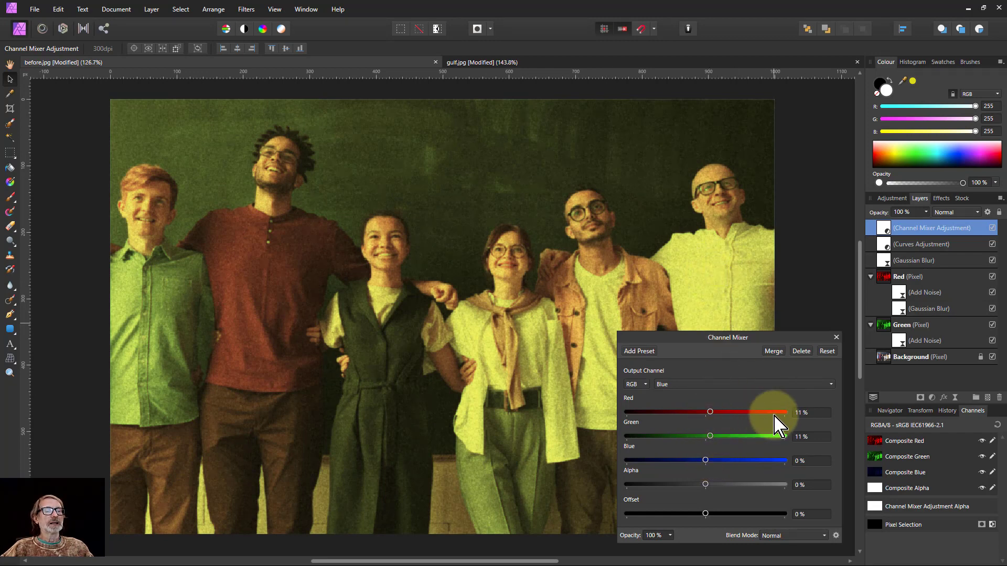
Compare the result with the gulf.jpg portrait and return to the group photo
left_click(836, 337)
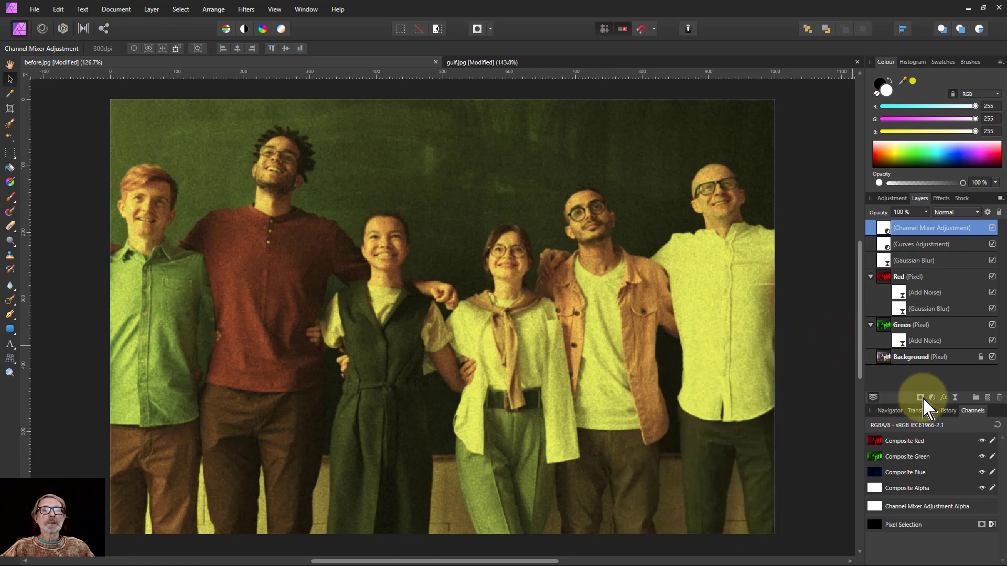
left_click(521, 62)
key("h")
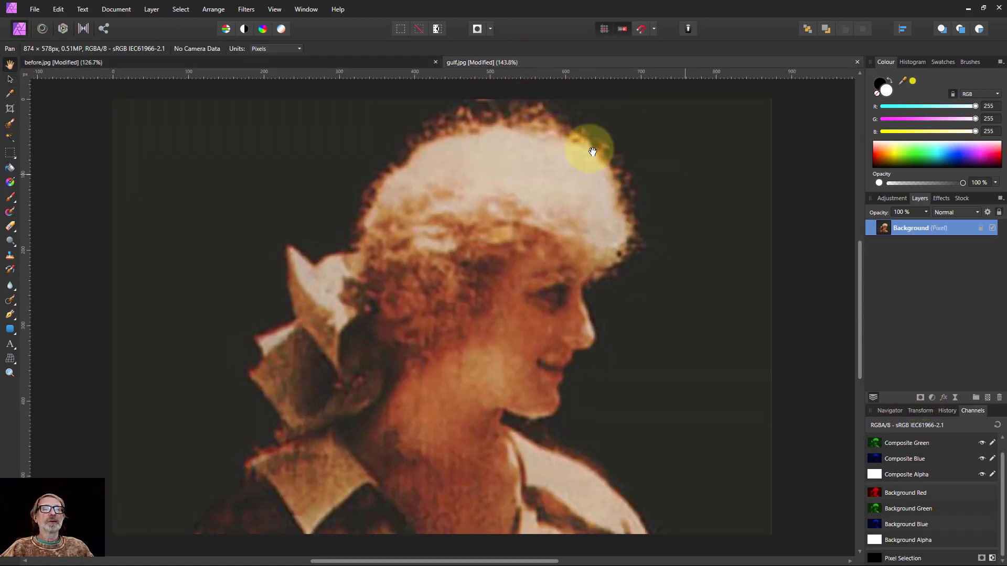
left_click(344, 67)
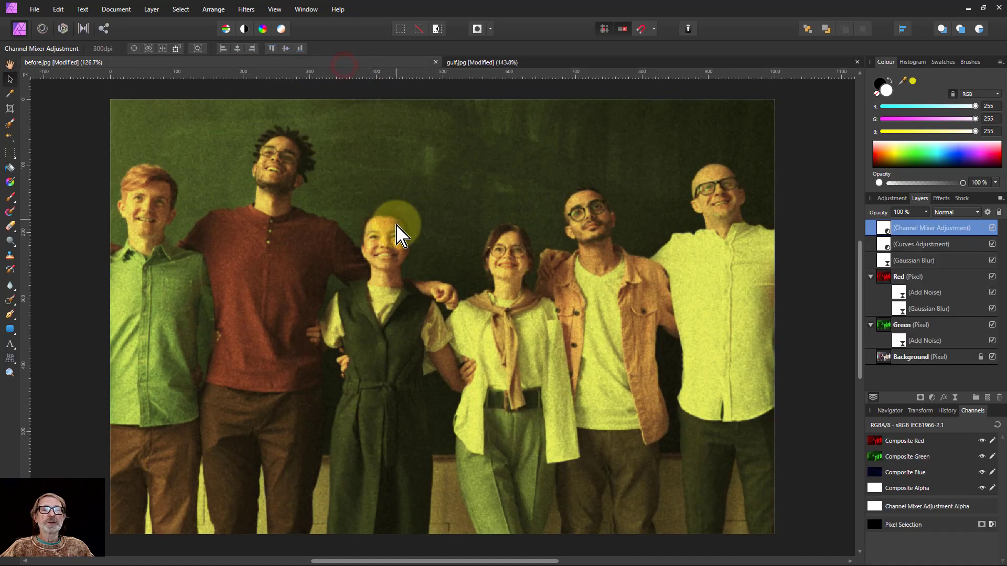